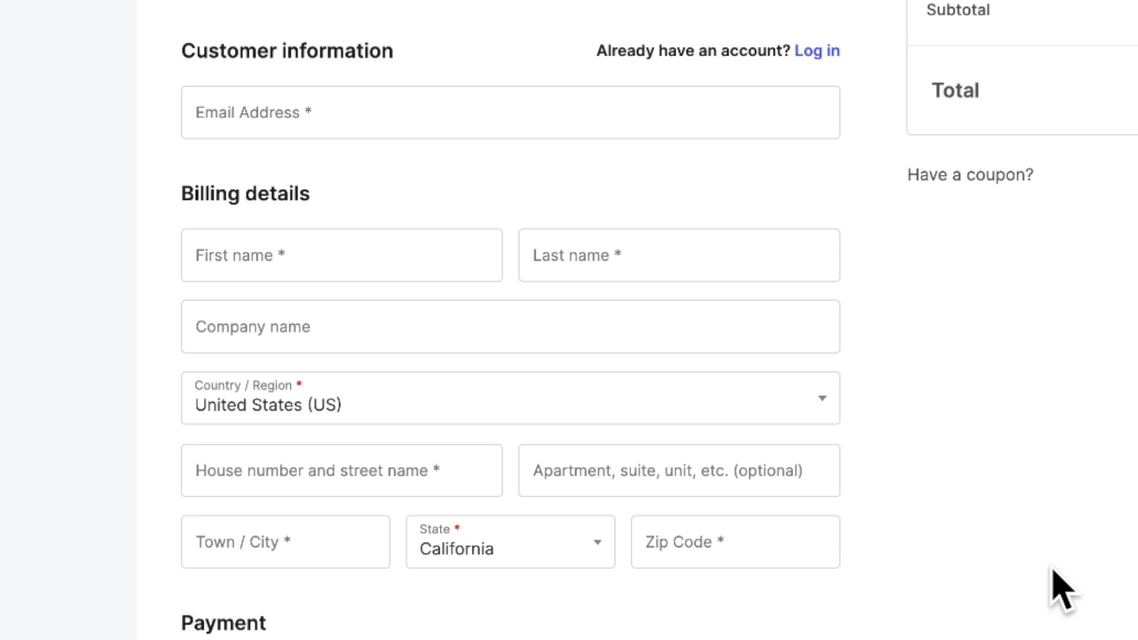
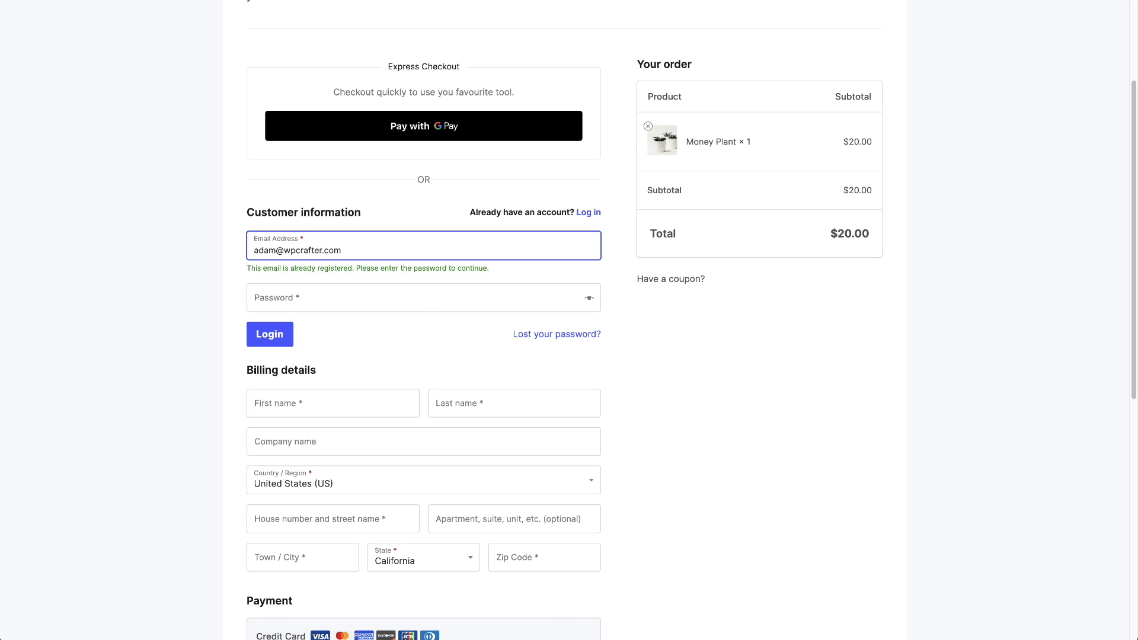
Clear the Email Address field and move into the First name field
key(ctrl+a)
key(BackSpace)
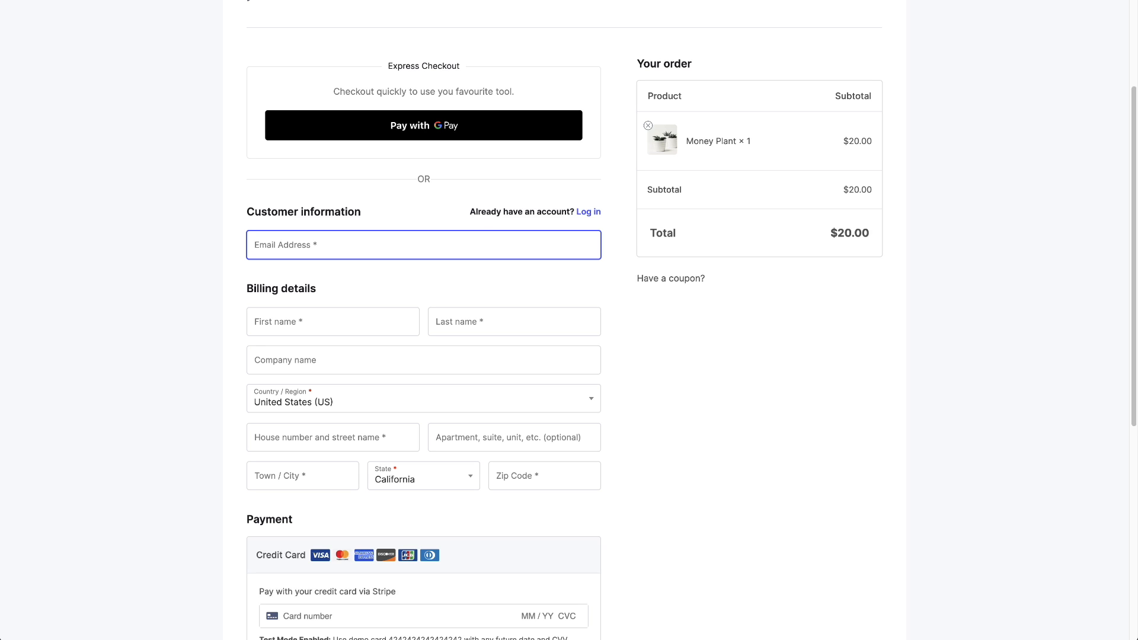
click(363, 320)
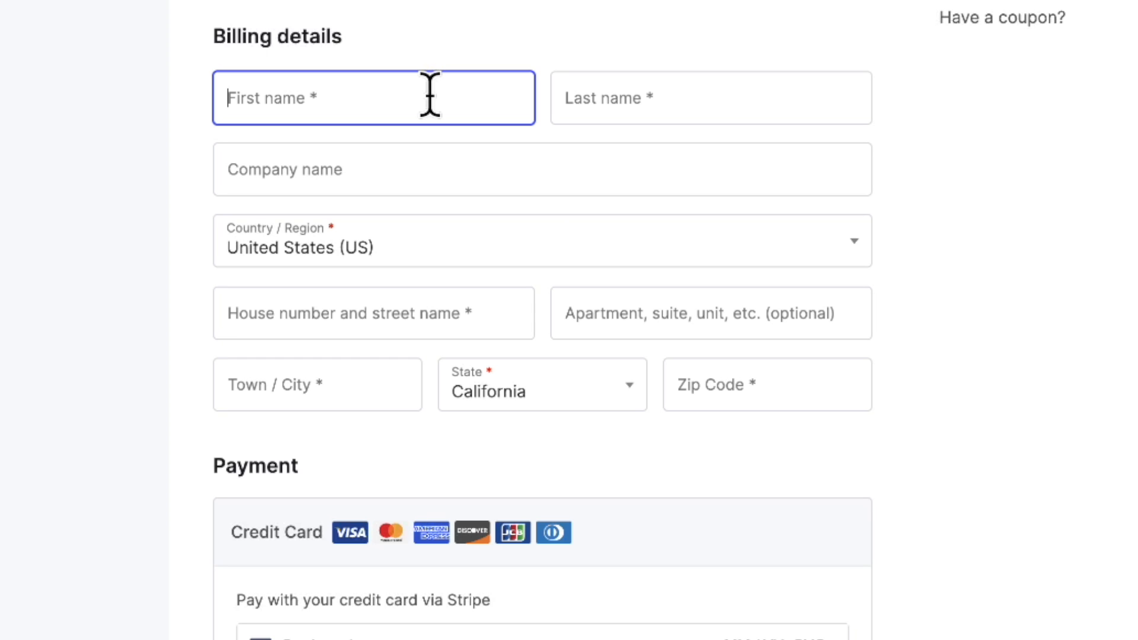
Enter the customer's first name in the billing First name field
text(Adam)
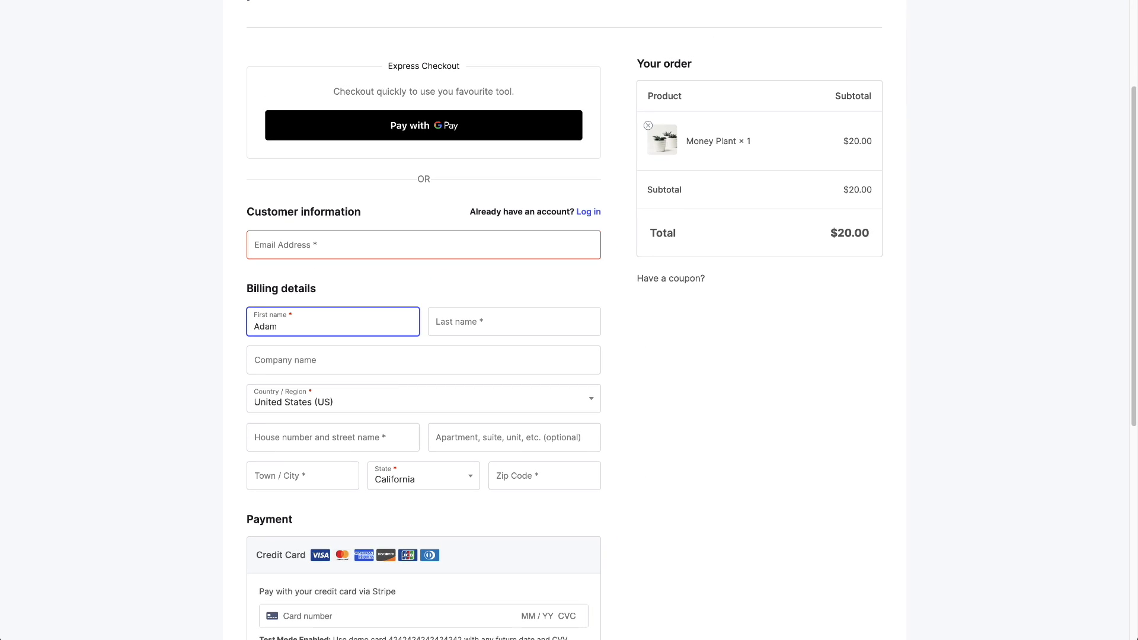
scroll(747, 334, down, 2)
click(748, 334)
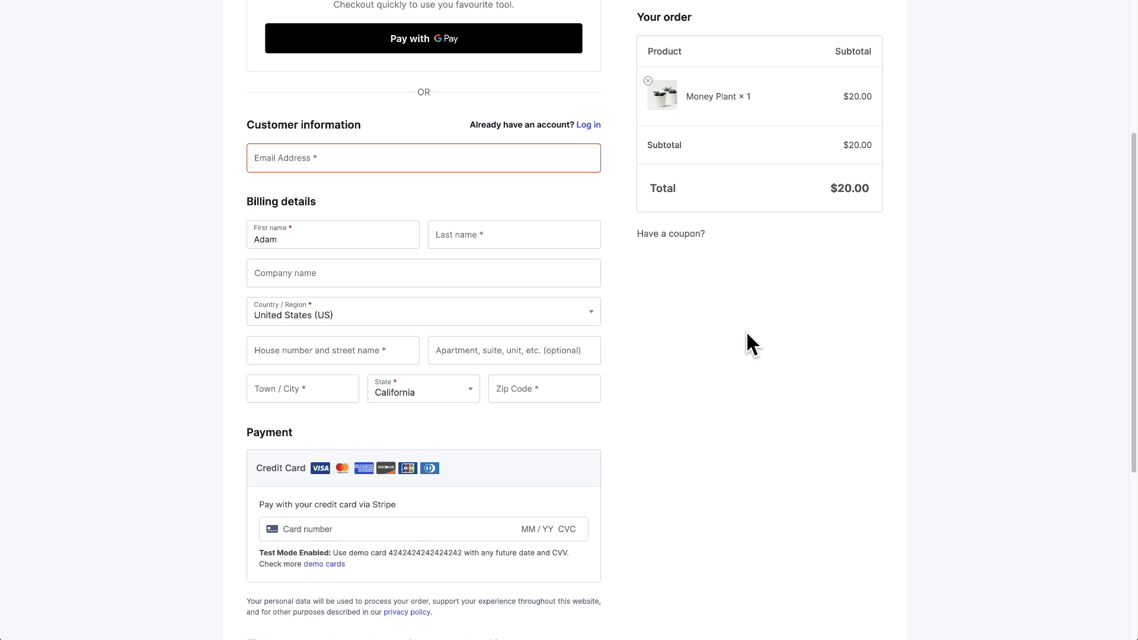
Start typing the street address and accept the first suggestion to fill street, town and ZIP
click(746, 330)
key(Tab)
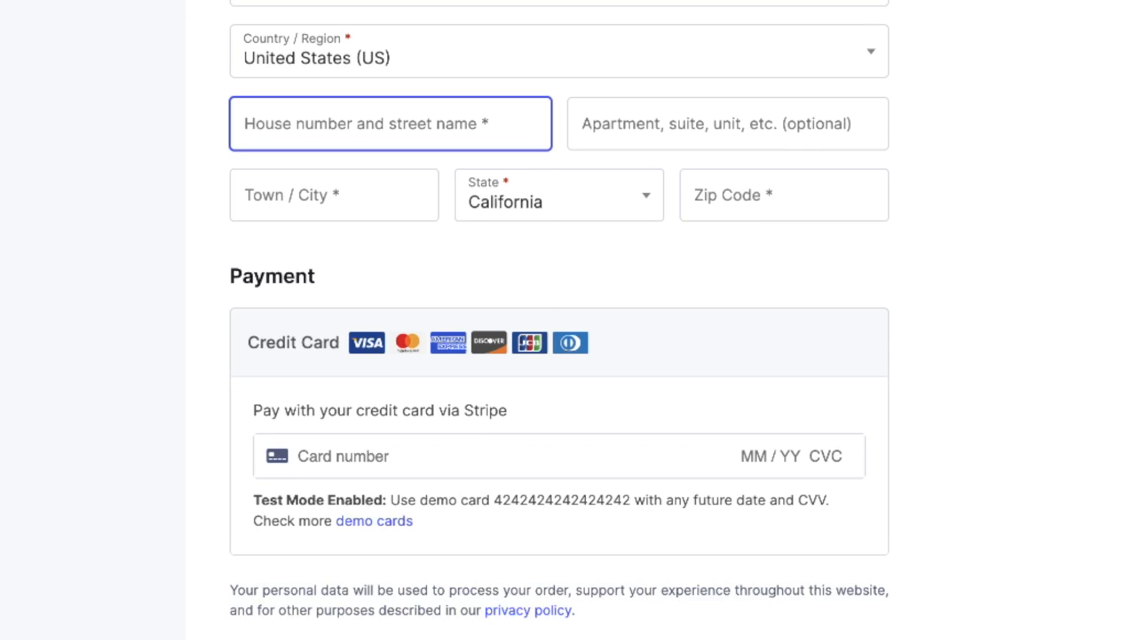
text(286)
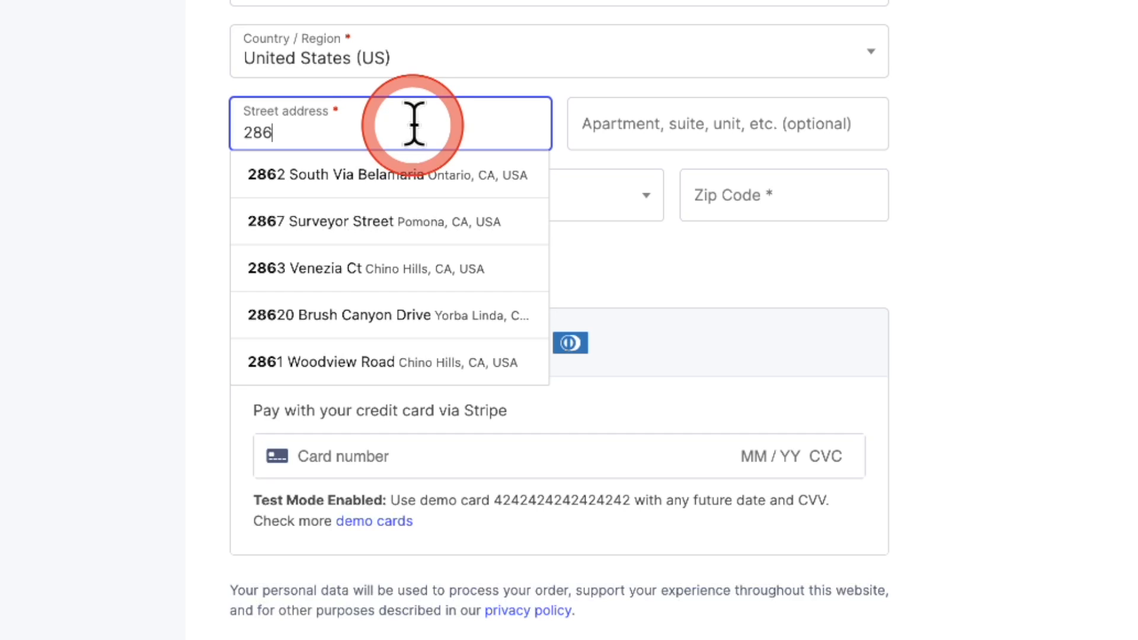
click(401, 177)
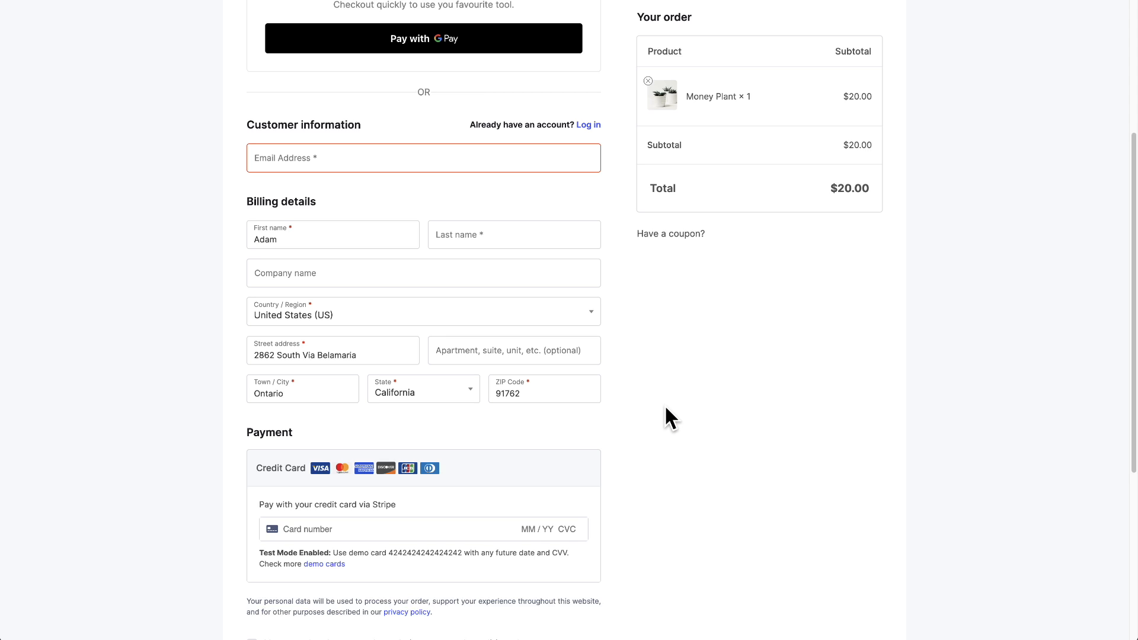
scroll(665, 408, up, 2)
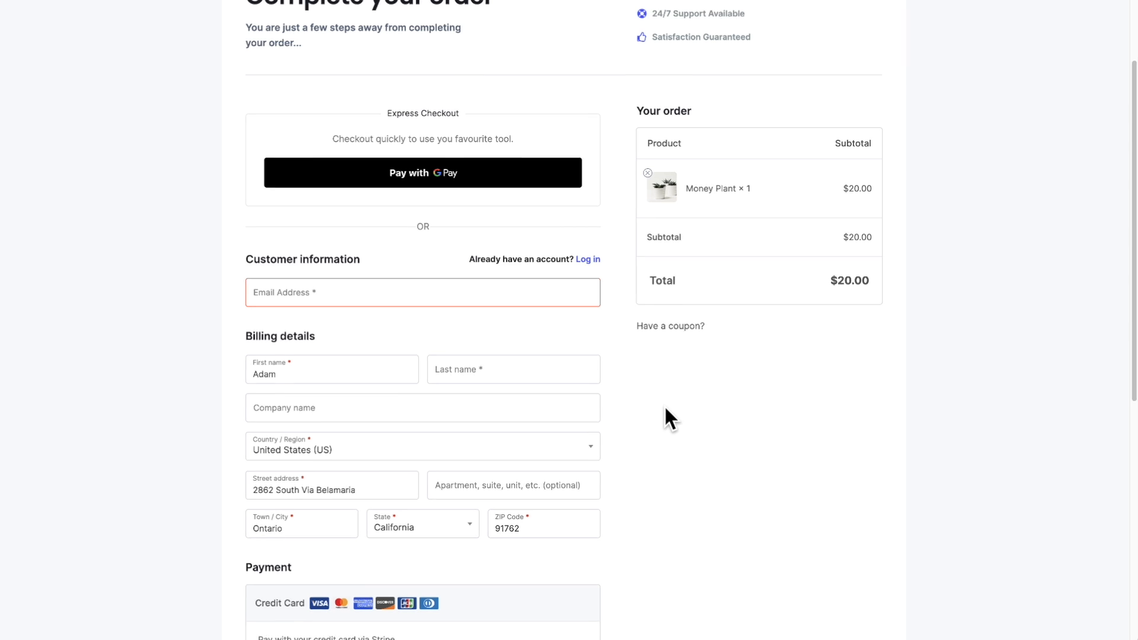
click(785, 279)
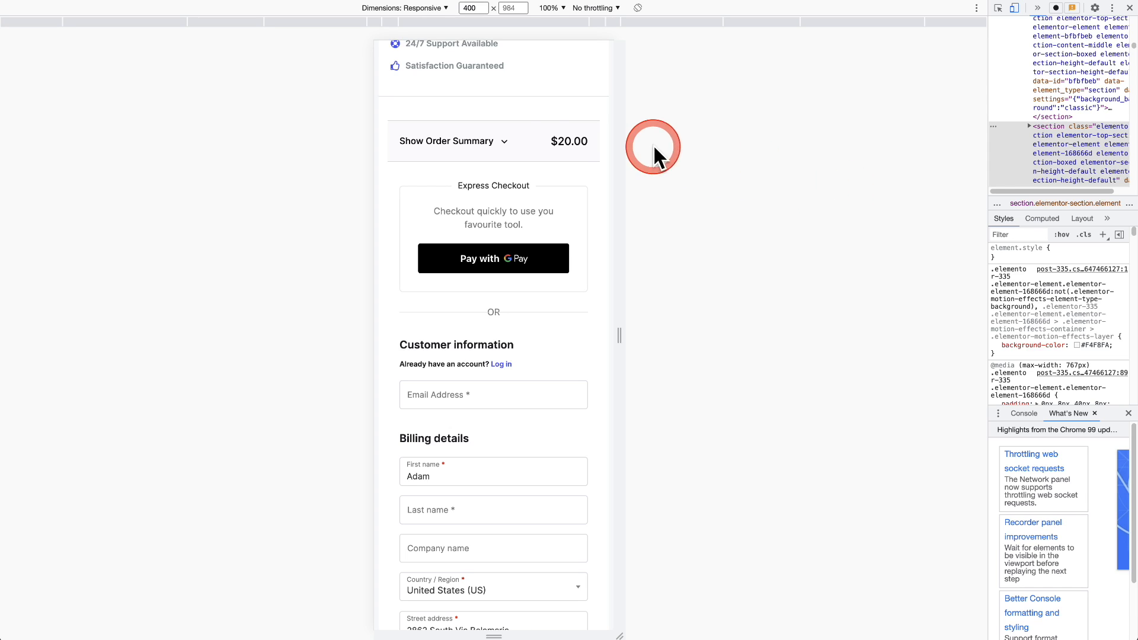
click(502, 140)
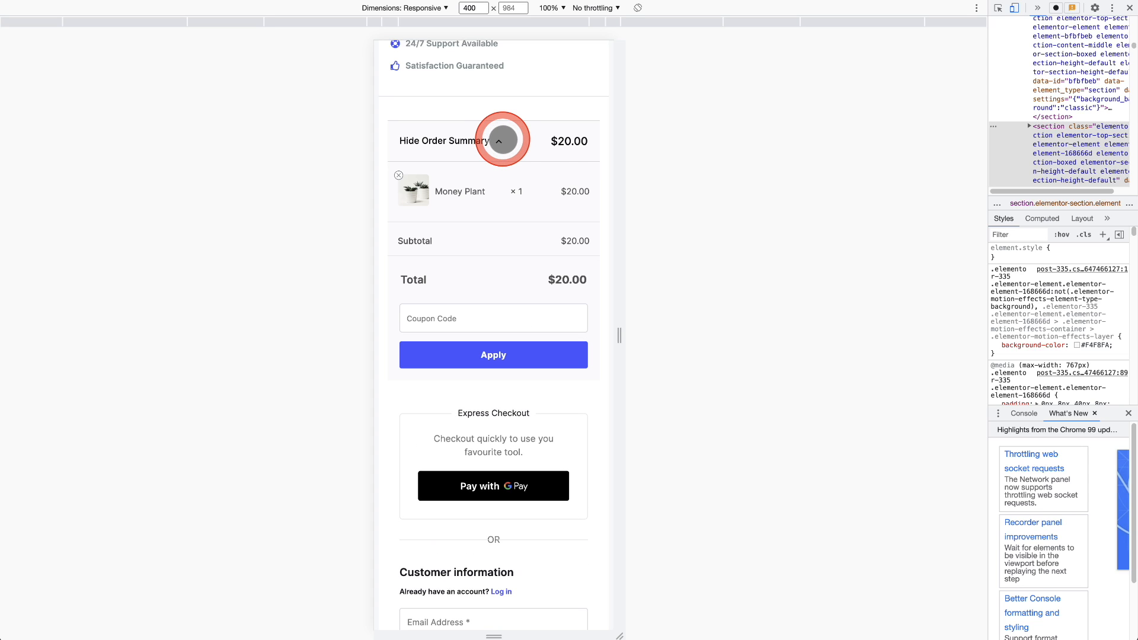
click(501, 140)
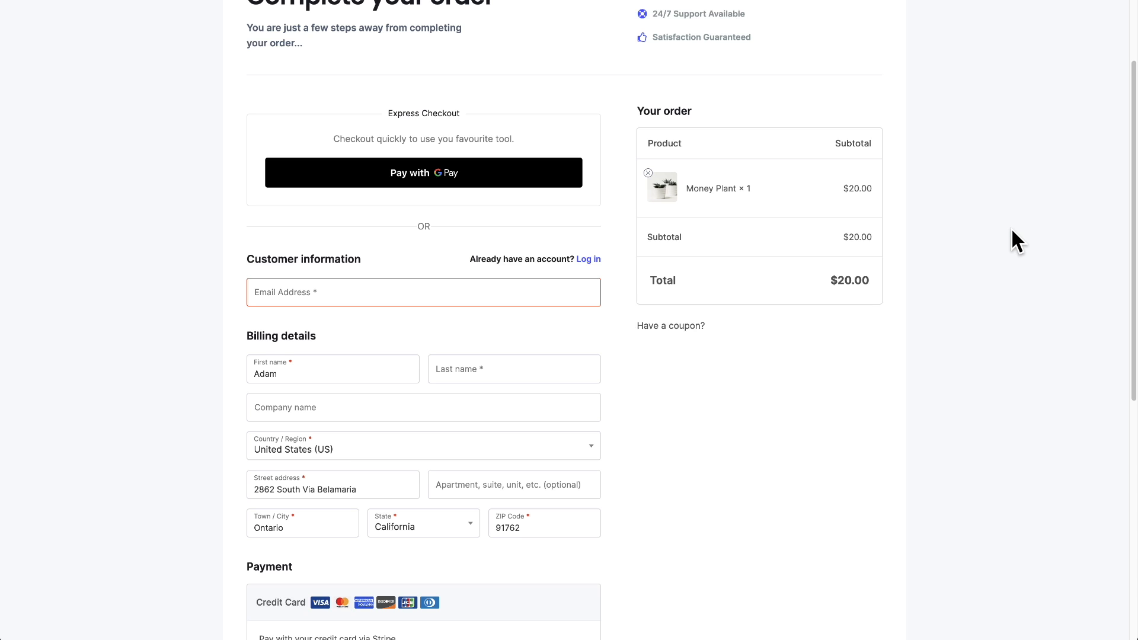
Correct the billing ZIP code by replacing its last digits with 2
scroll(1011, 230, down, 2)
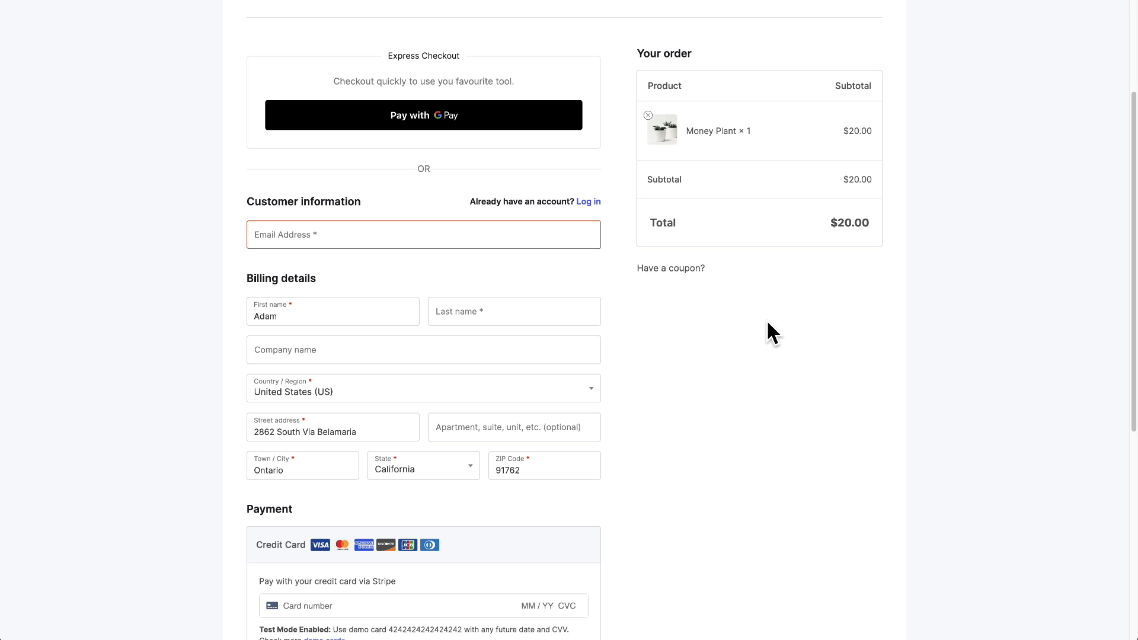
scroll(768, 323, down, 3)
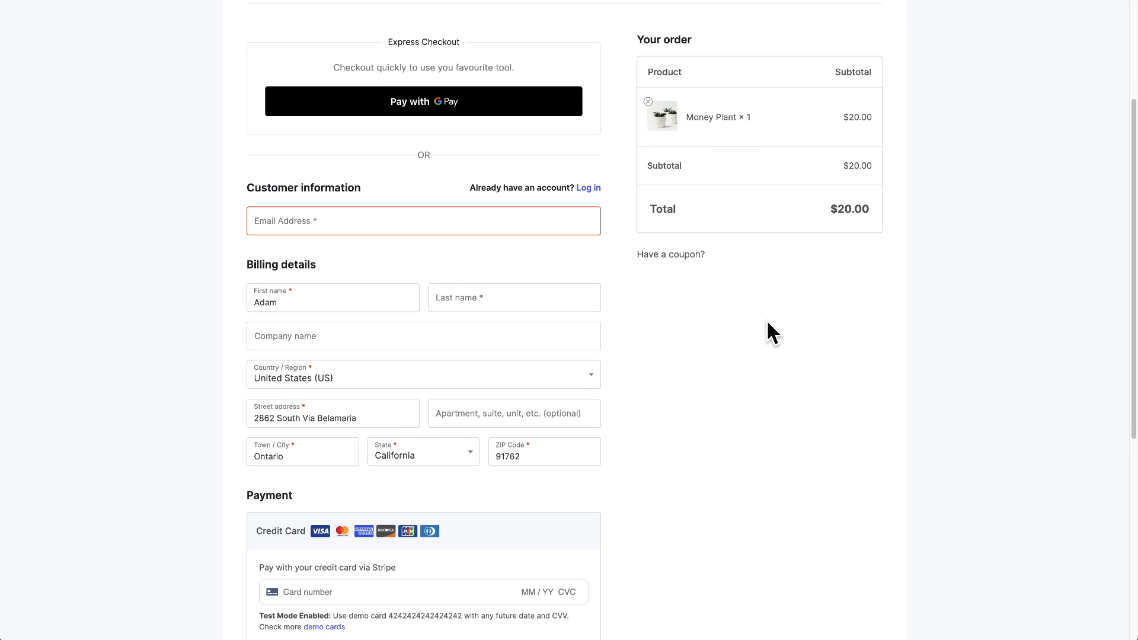
click(773, 213)
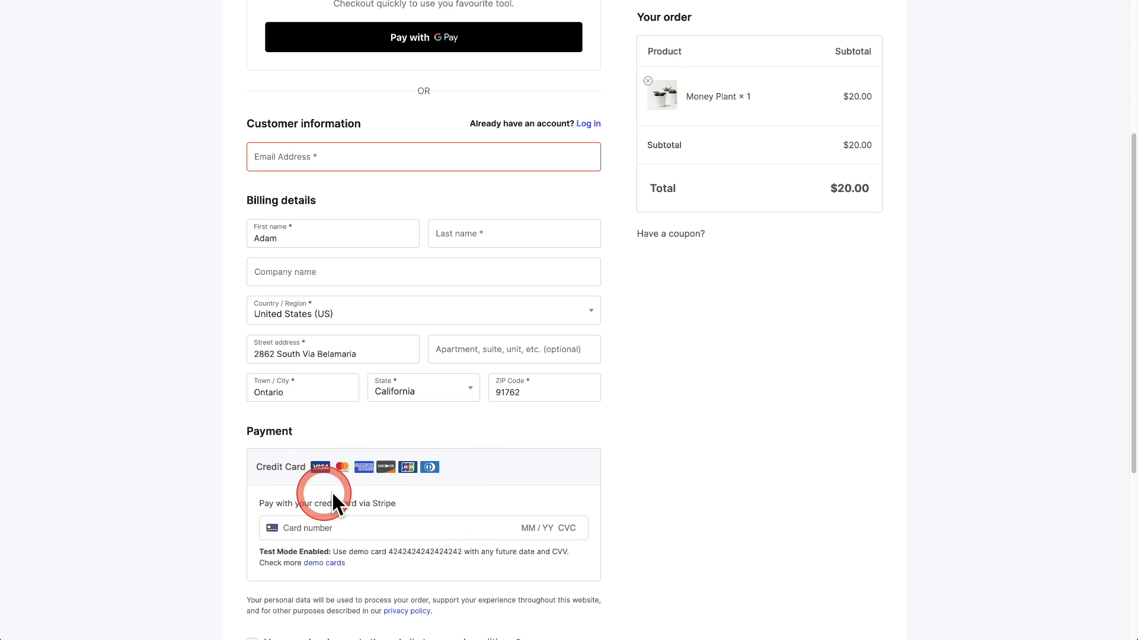
click(529, 391)
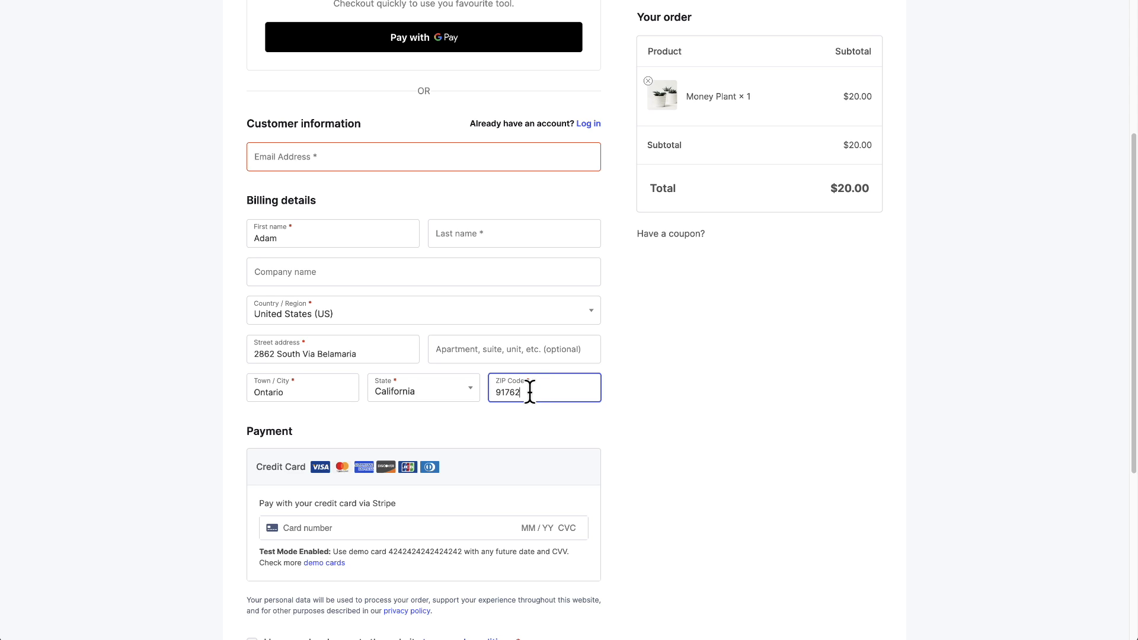
key(BackSpace)
key(BackSpace)
text(2)
scroll(792, 425, down, 4)
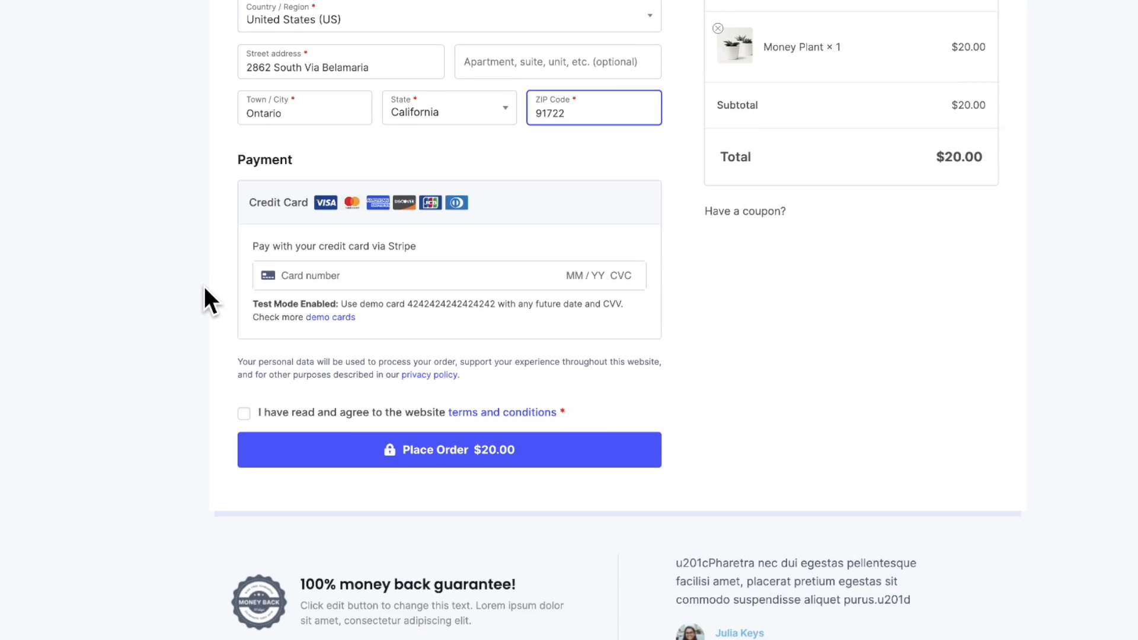
scroll(219, 296, down, 2)
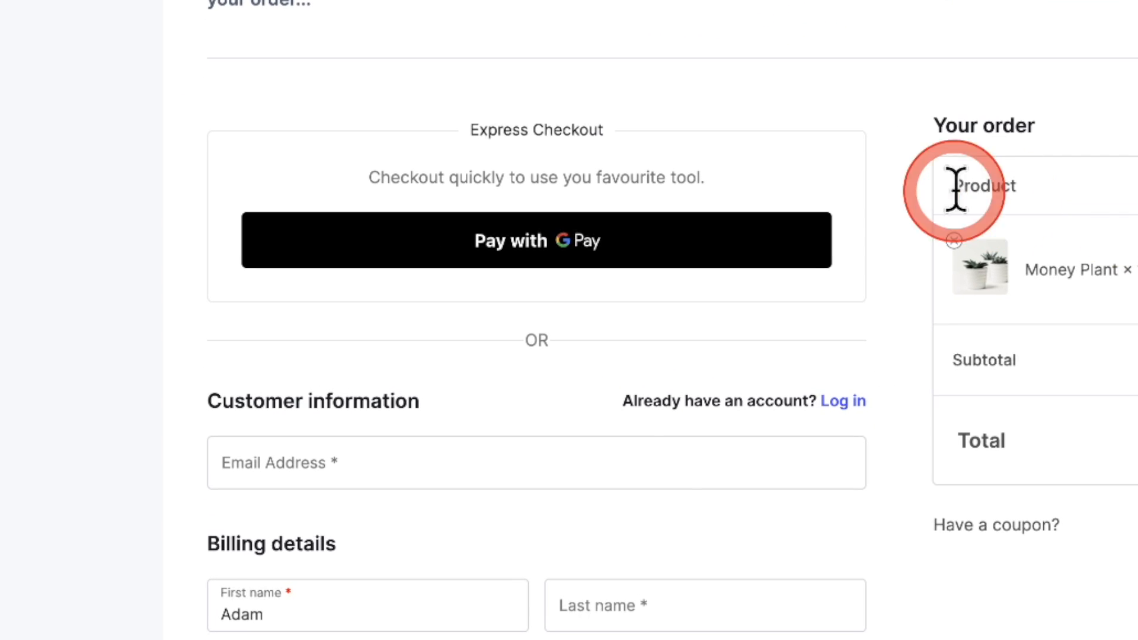
Highlight the Express Checkout heading and tagline text, then clear the highlight
drag(469, 129, 637, 146)
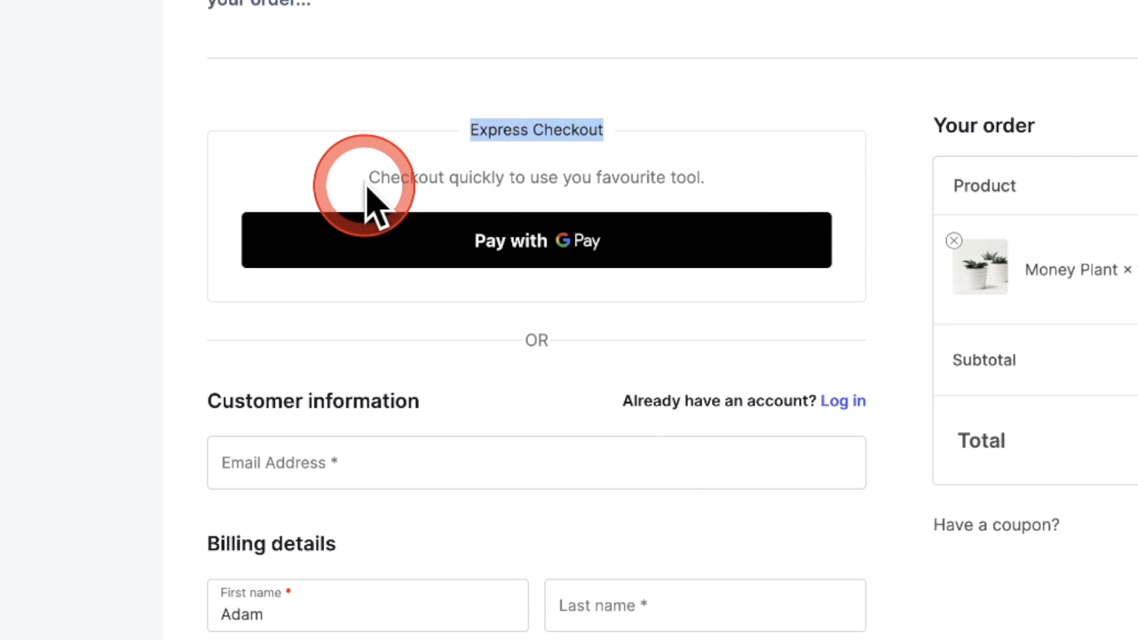
drag(368, 177, 707, 193)
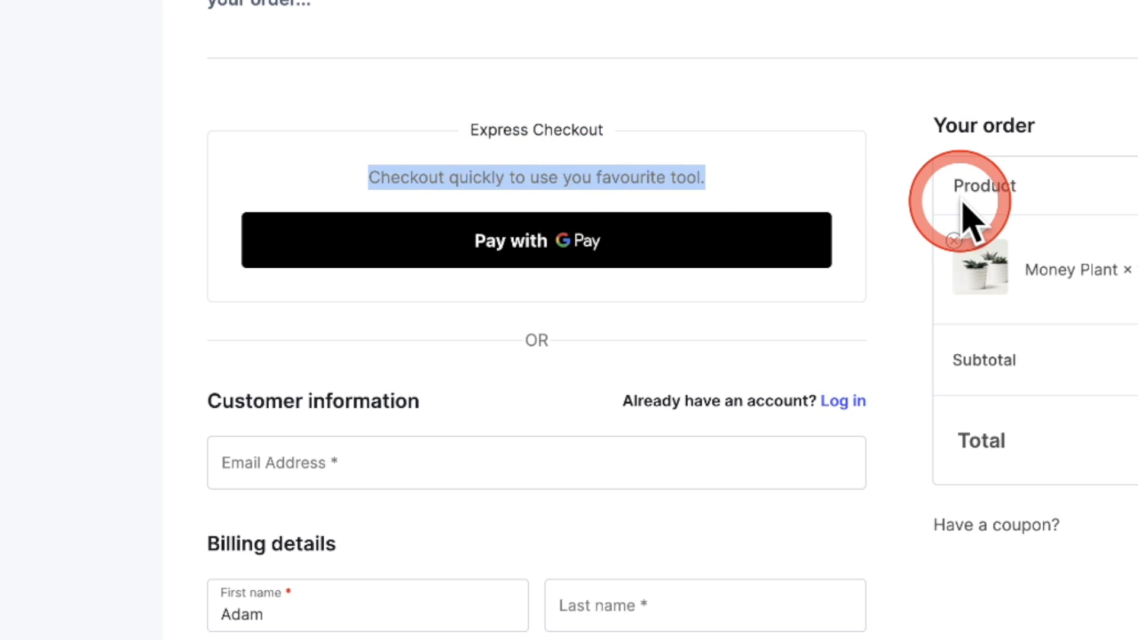
click(963, 205)
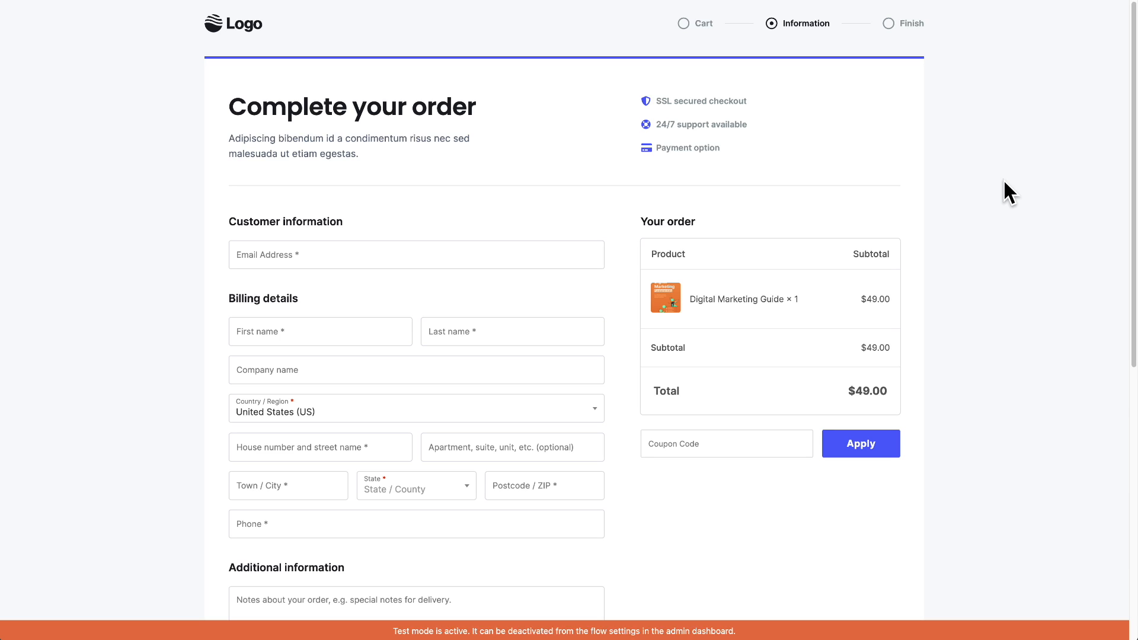
Scroll the checkout preview up and down to show the Google Pay express checkout box
scroll(1004, 181, down, 8)
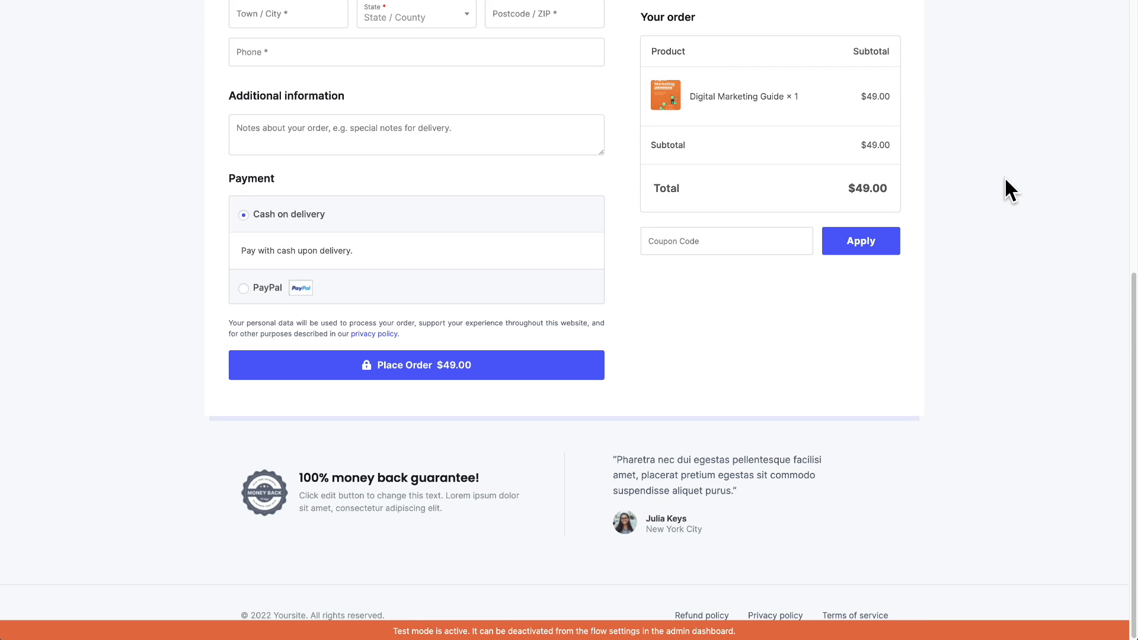
scroll(1004, 180, up, 10)
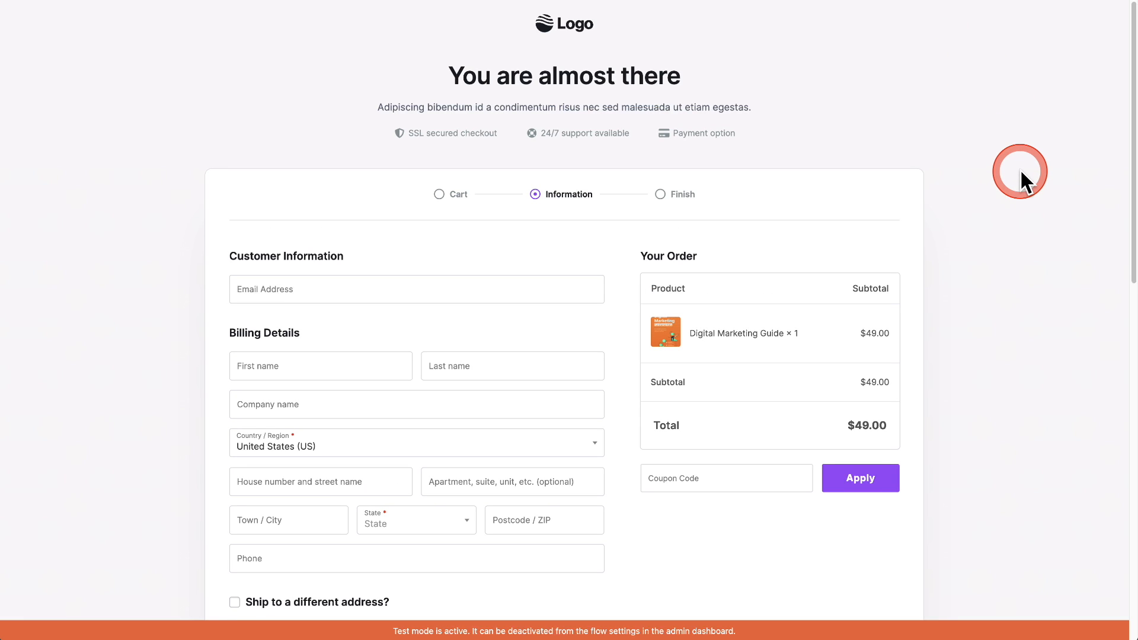
scroll(1019, 169, down, 6)
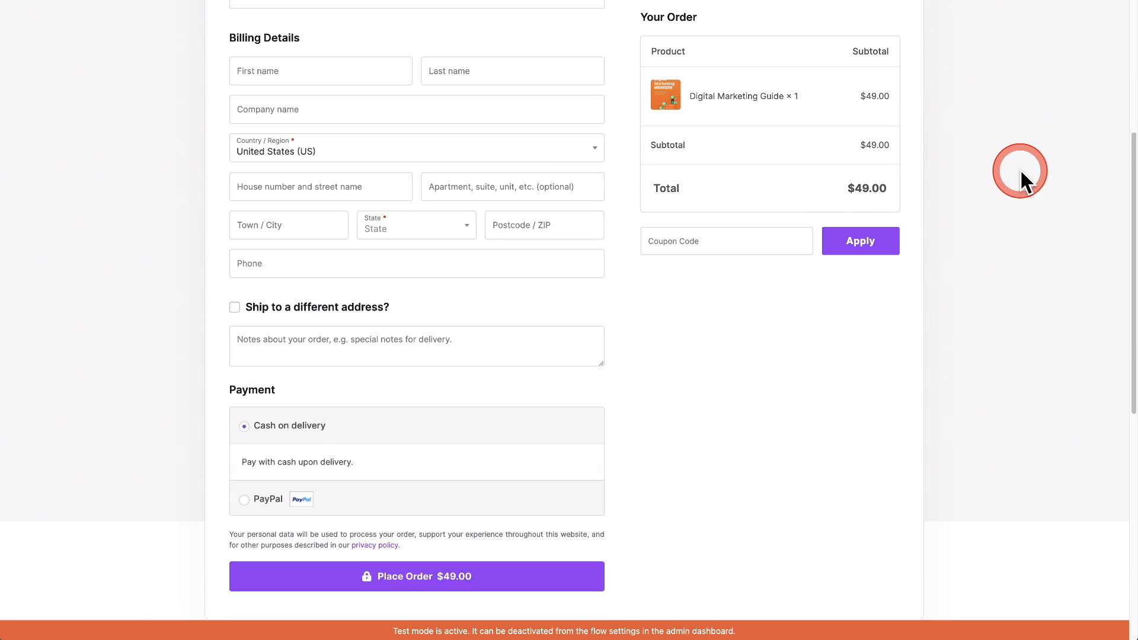
scroll(1019, 168, up, 7)
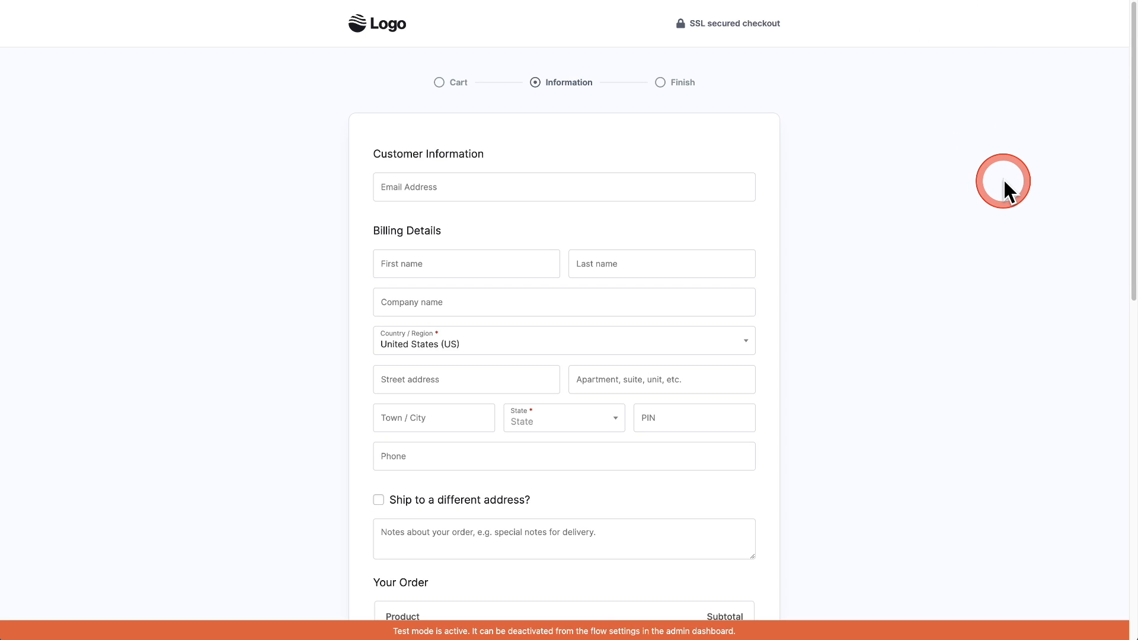
scroll(1002, 177, down, 7)
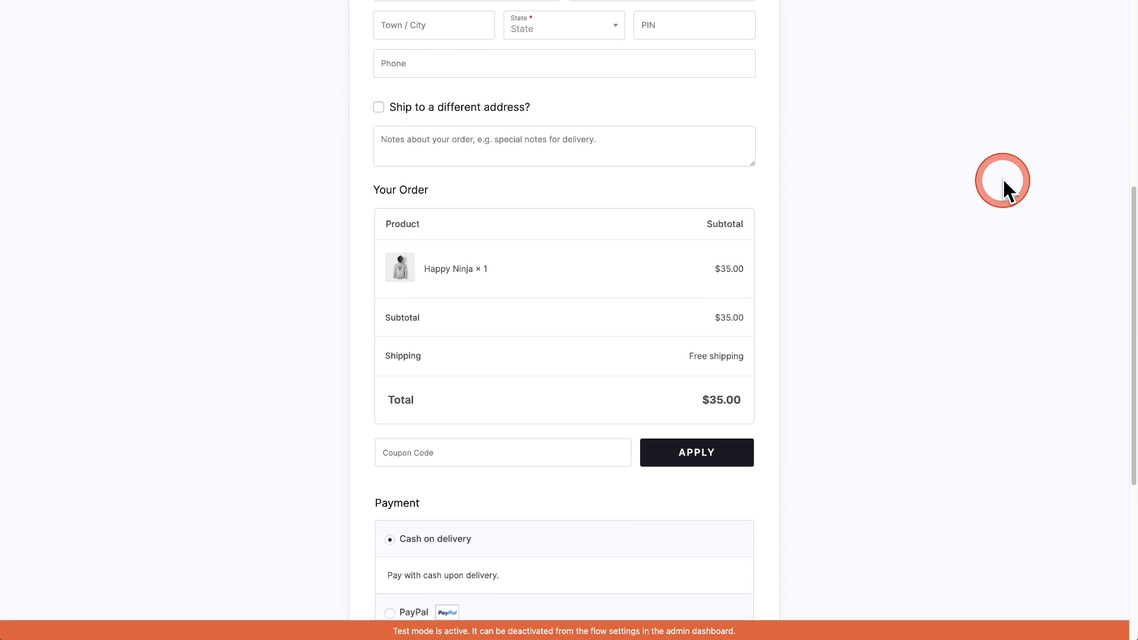
scroll(1002, 178, up, 7)
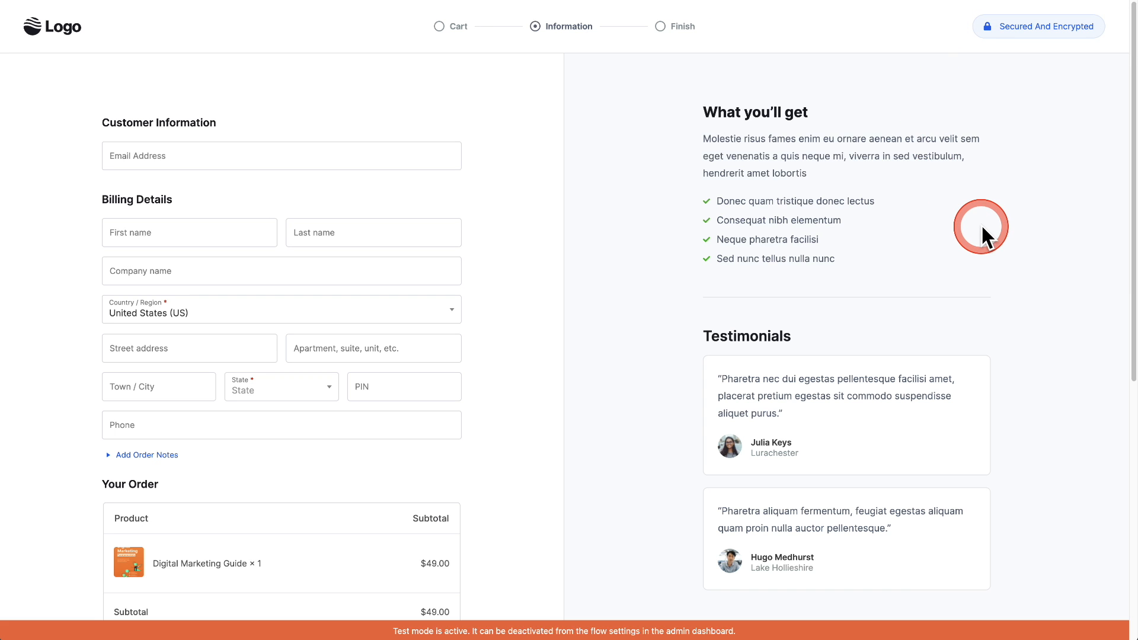
scroll(712, 222, down, 1)
scroll(710, 222, up, 1)
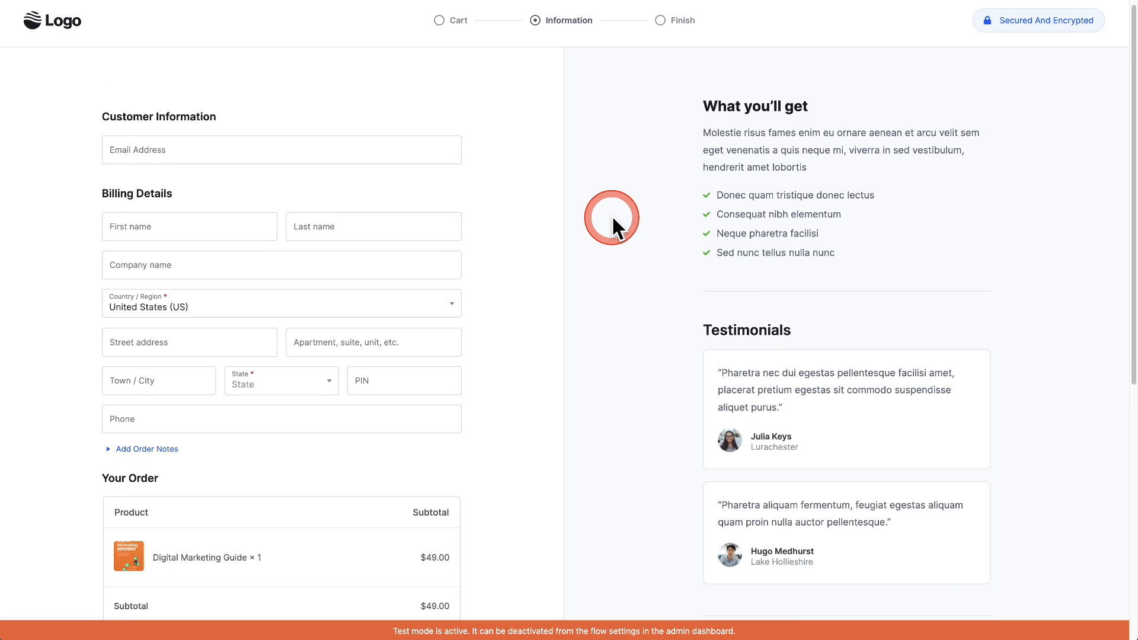
scroll(612, 218, down, 7)
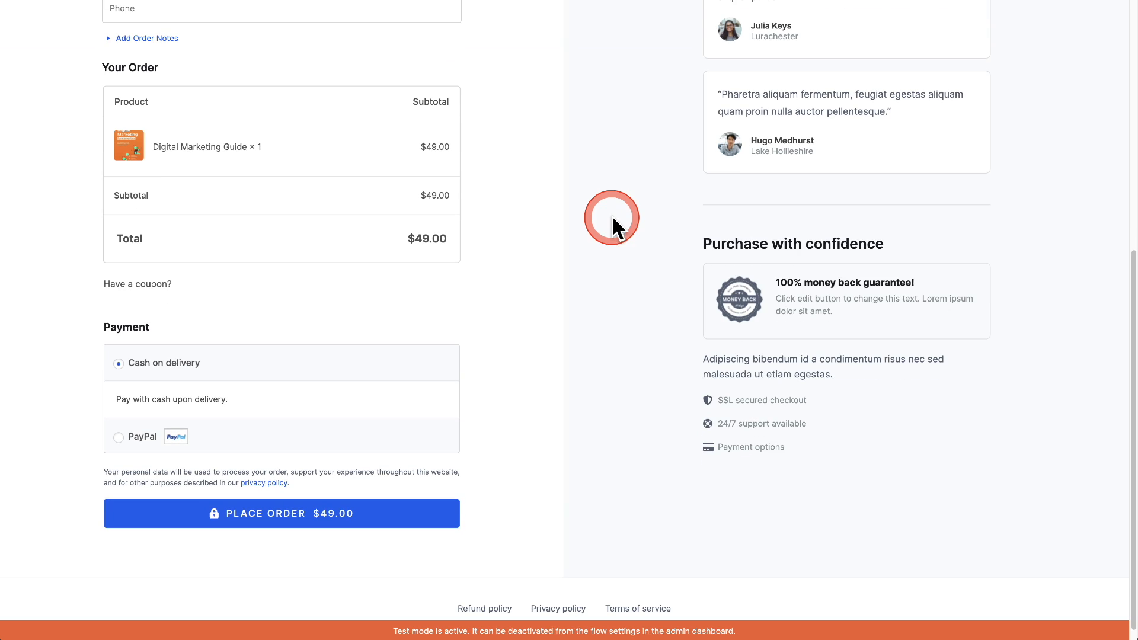
scroll(613, 218, up, 7)
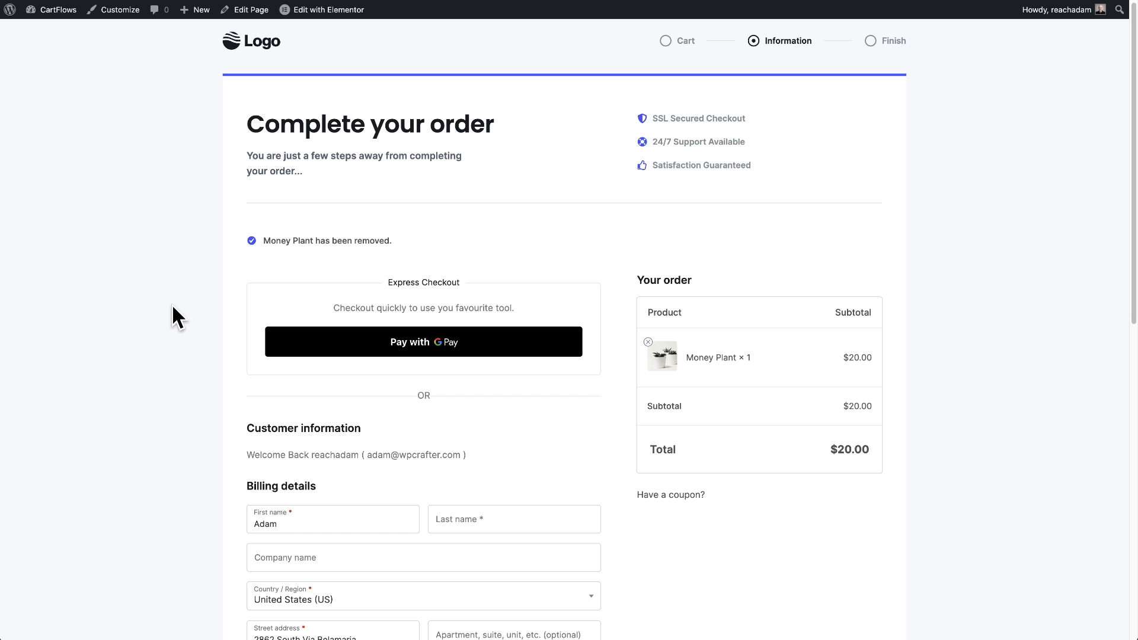
Launch Edit with Elementor from the admin bar for the store checkout page
mouse_move(323, 15)
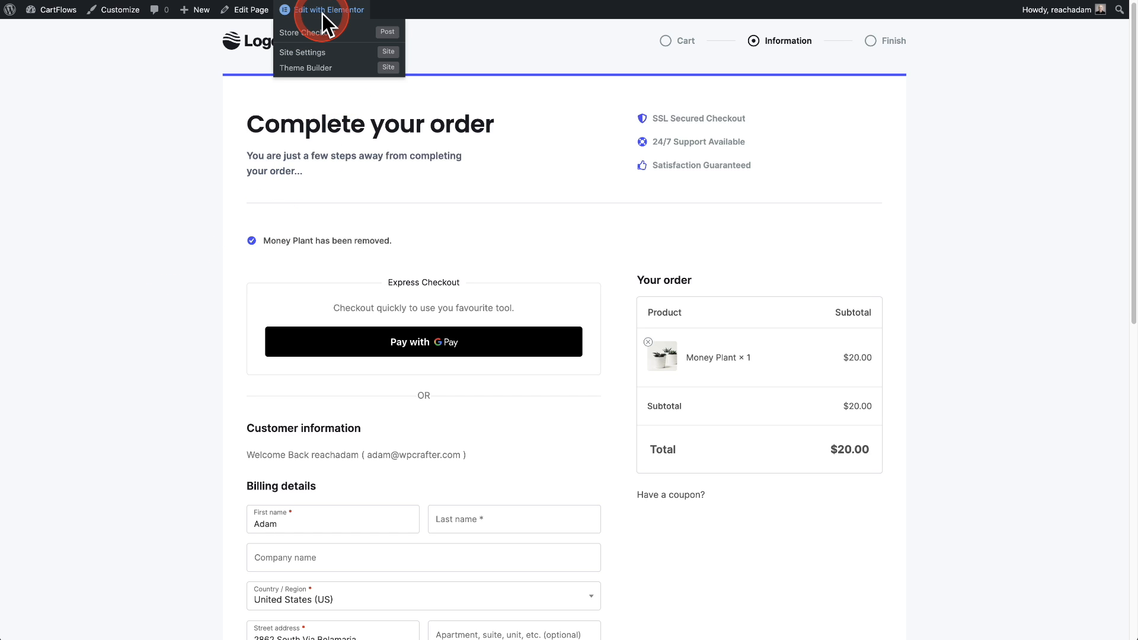
click(323, 15)
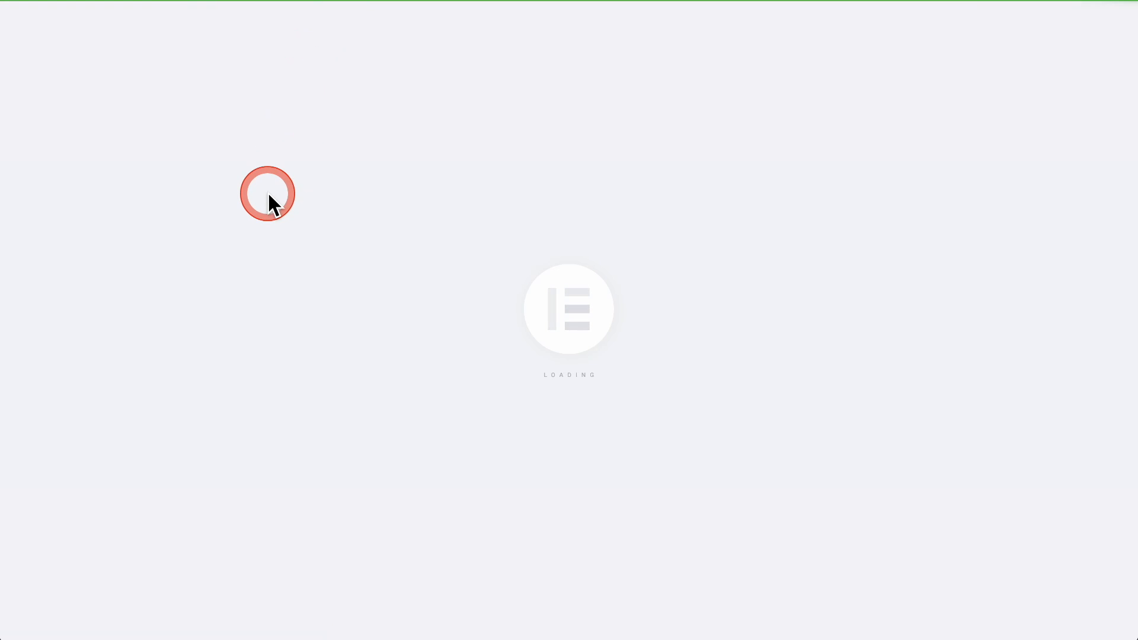
click(268, 195)
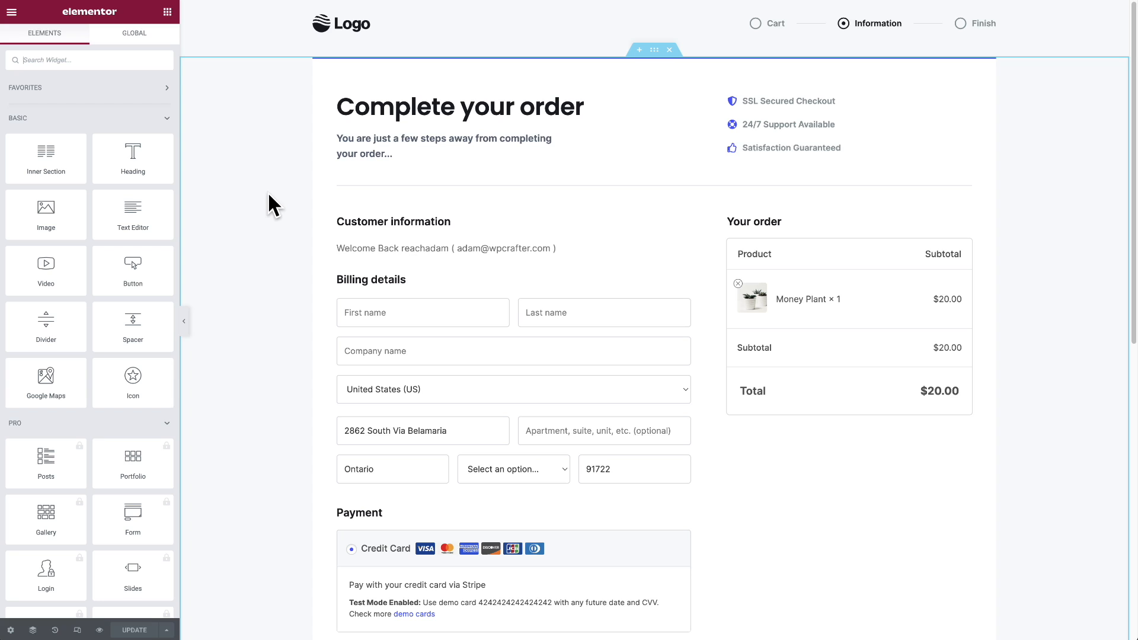
click(268, 195)
click(455, 226)
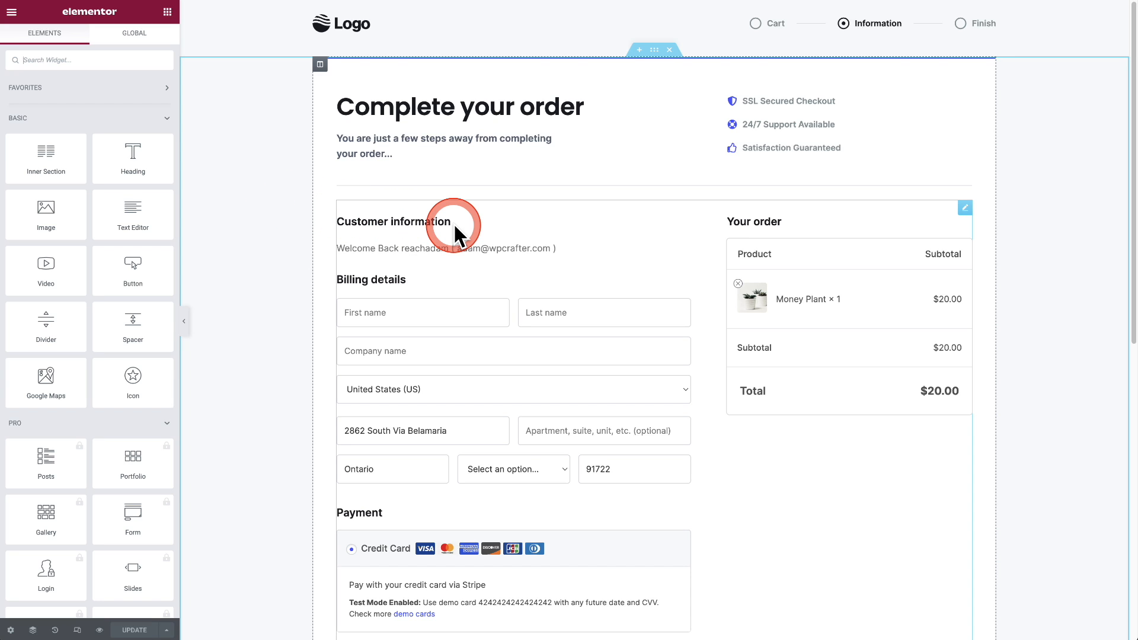
Switch the Checkout Form layout to Modern One Column, then back to Modern Checkout
click(602, 241)
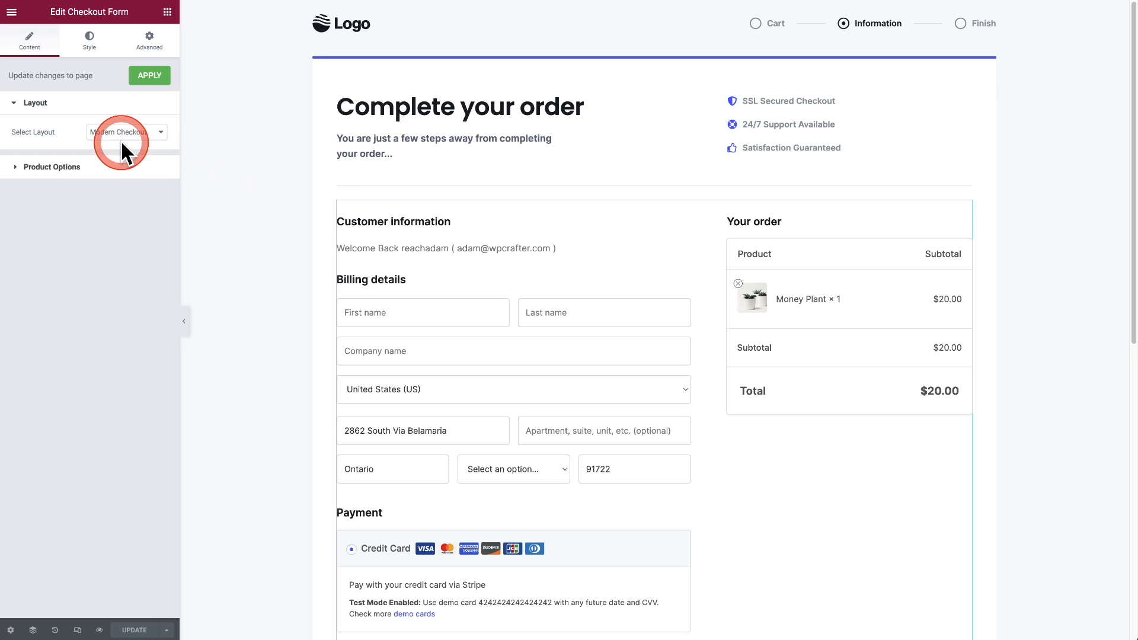
click(33, 110)
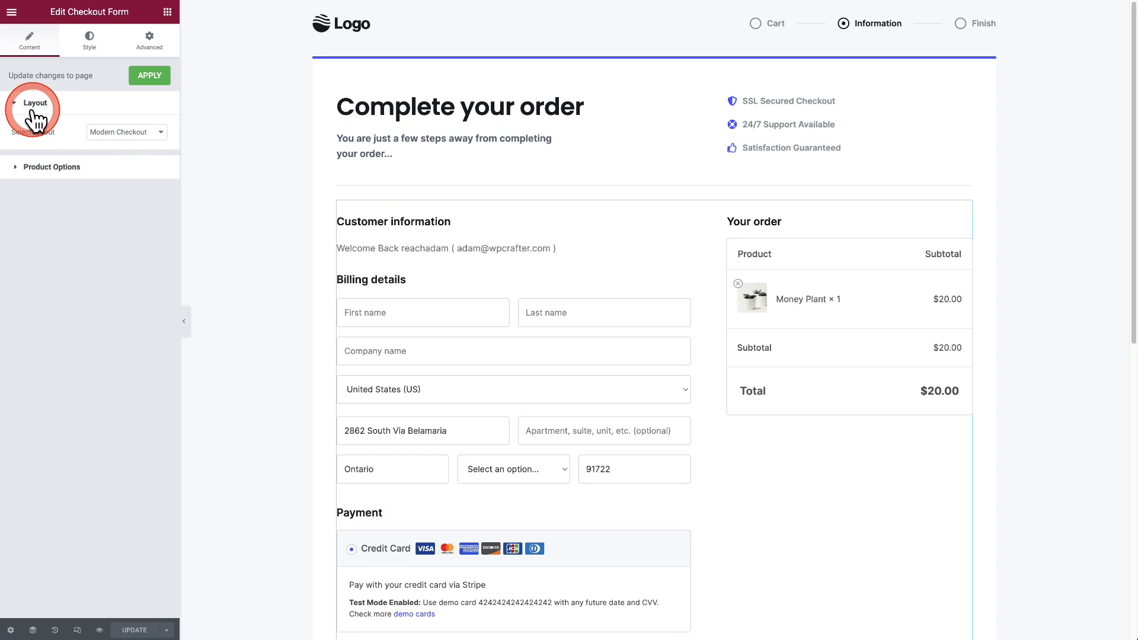
click(161, 133)
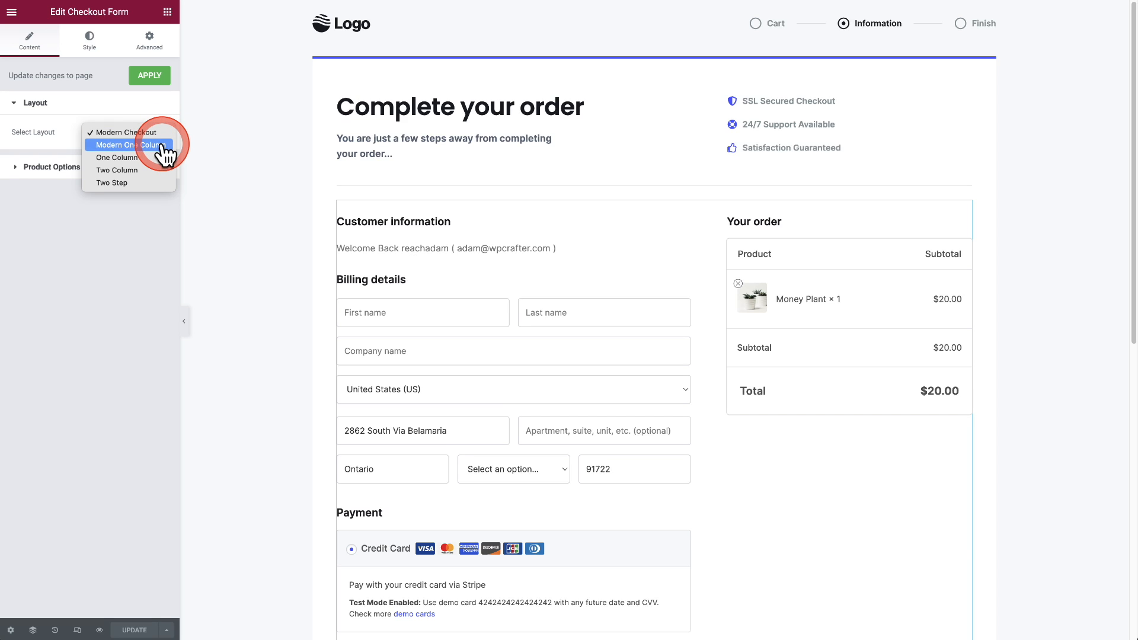
click(161, 146)
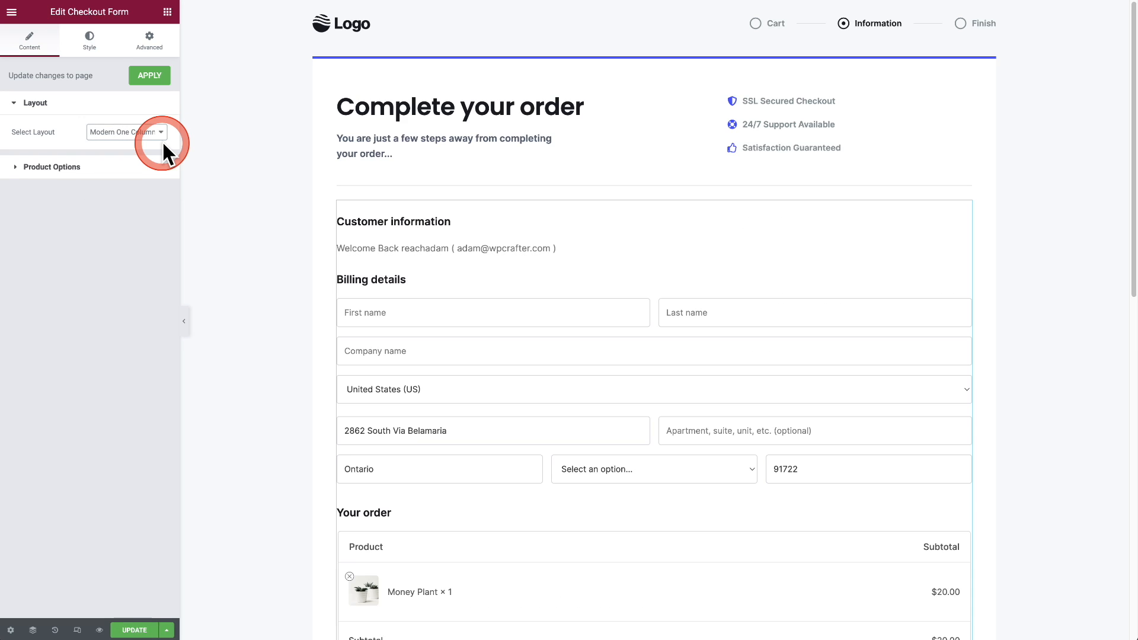
click(161, 137)
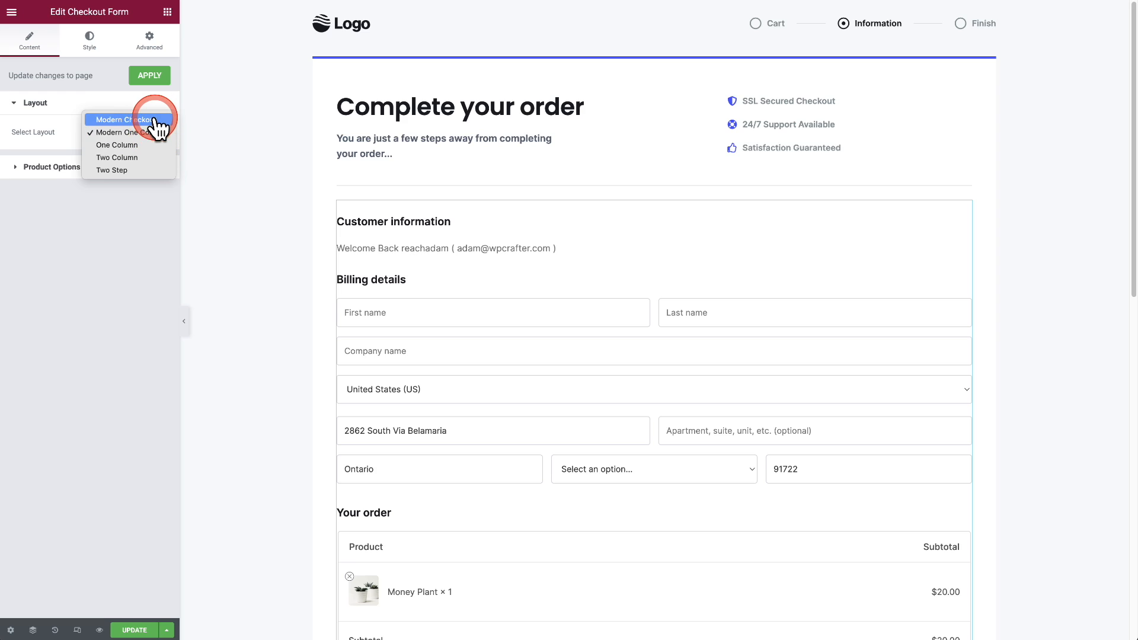
click(155, 121)
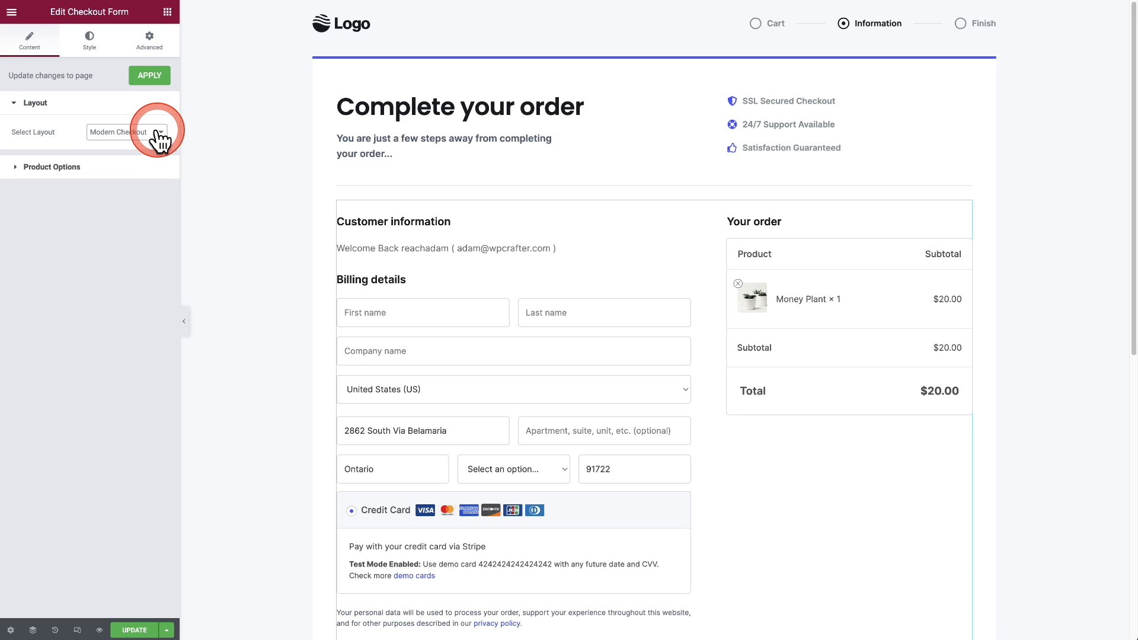
click(157, 132)
mouse_move(148, 158)
mouse_down()
mouse_move(147, 168)
mouse_move(153, 159)
mouse_up()
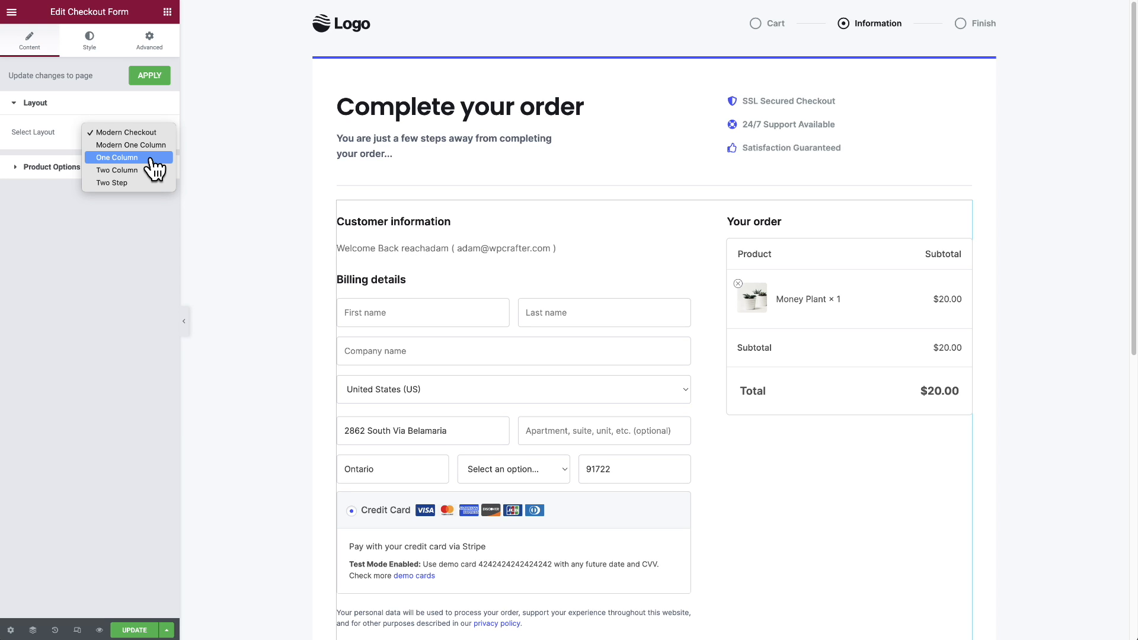
drag(150, 155, 93, 276)
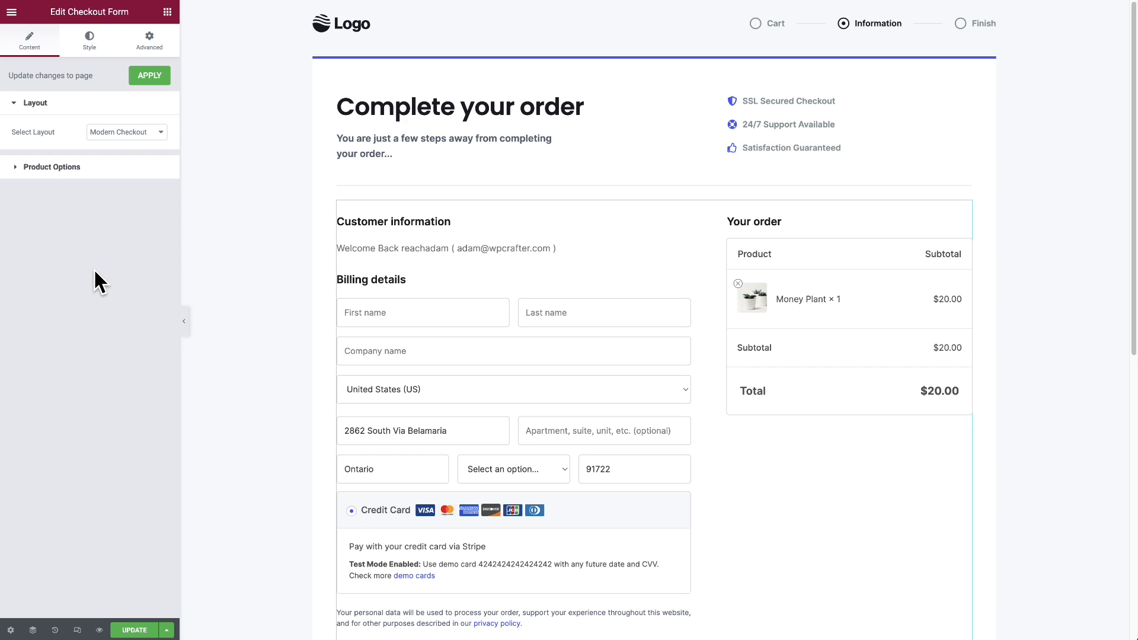
drag(94, 268, 88, 45)
Review the Style tab's Input Fields options, keeping the field style on Modern Labels
click(89, 51)
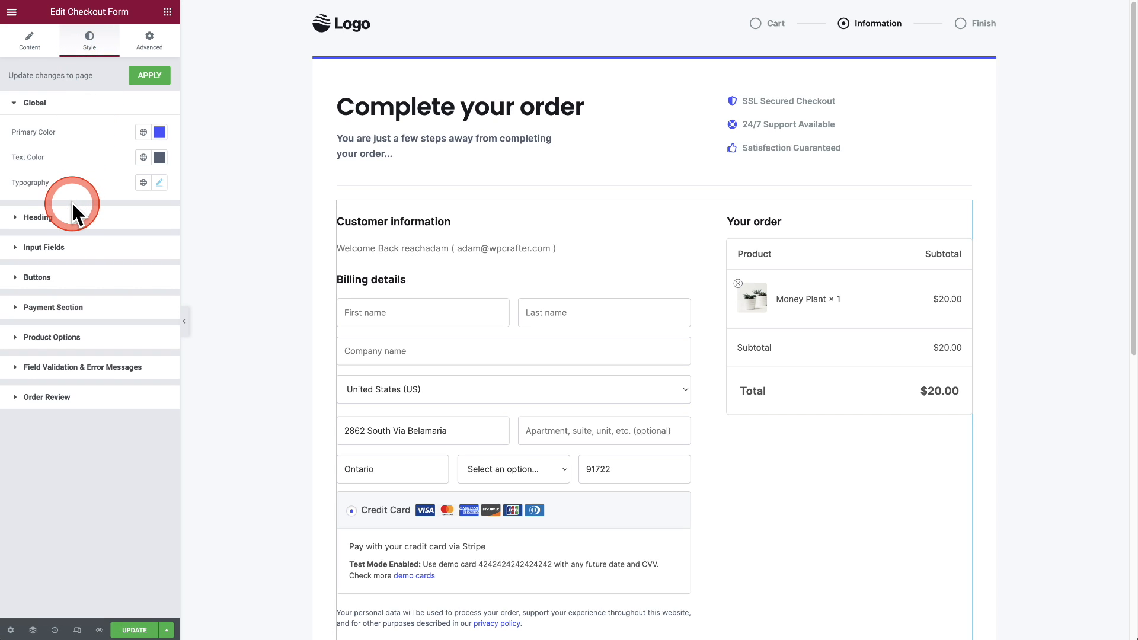
click(56, 246)
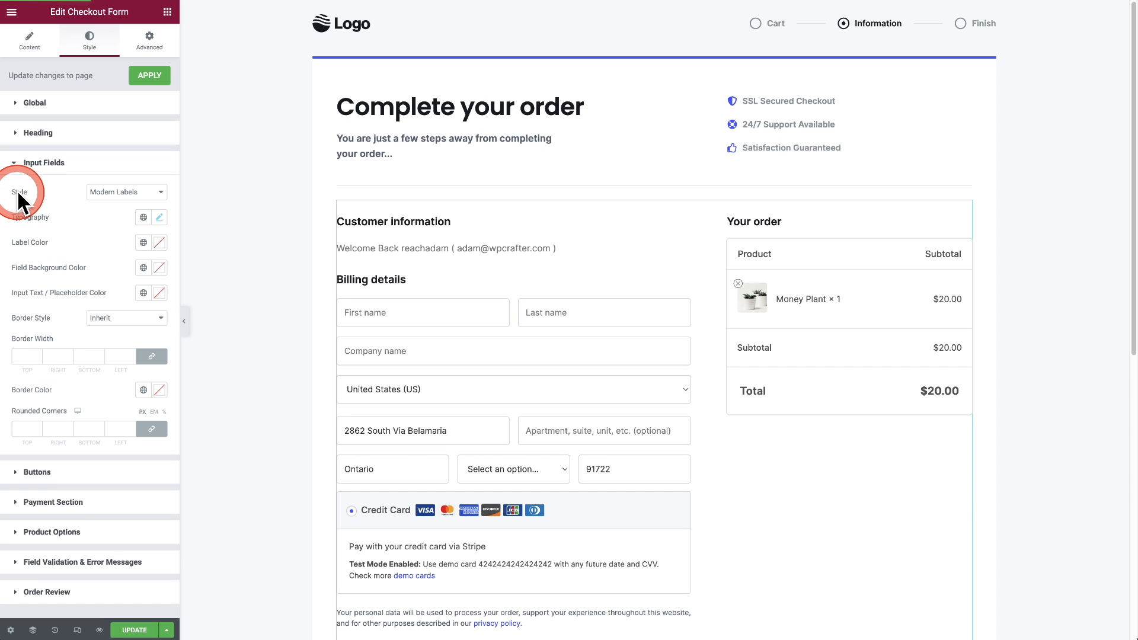
click(161, 192)
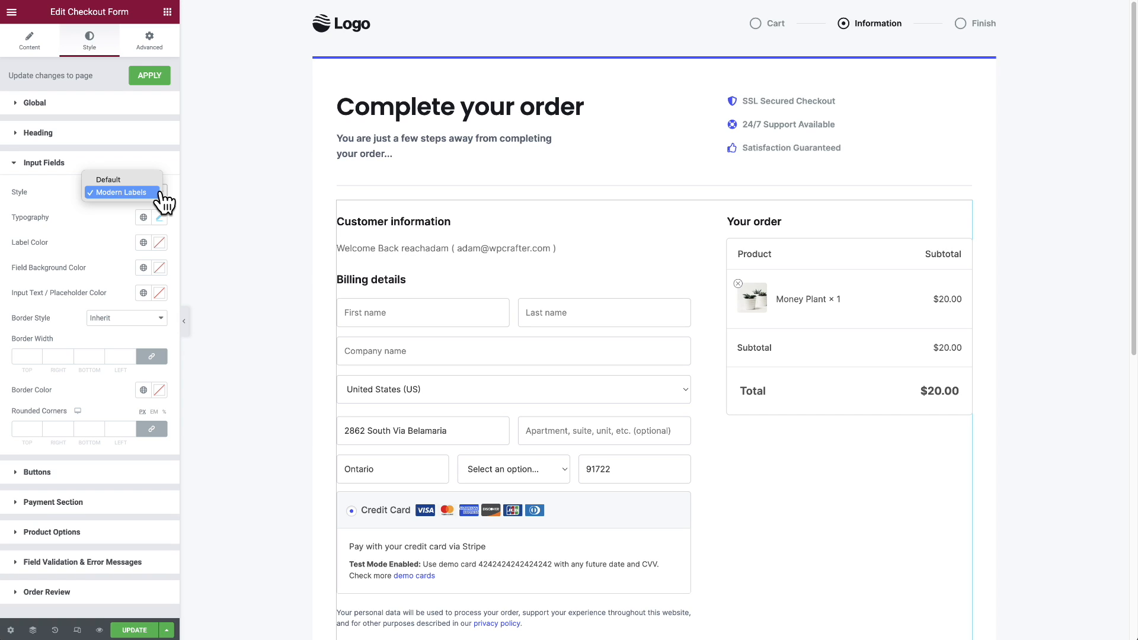
click(232, 263)
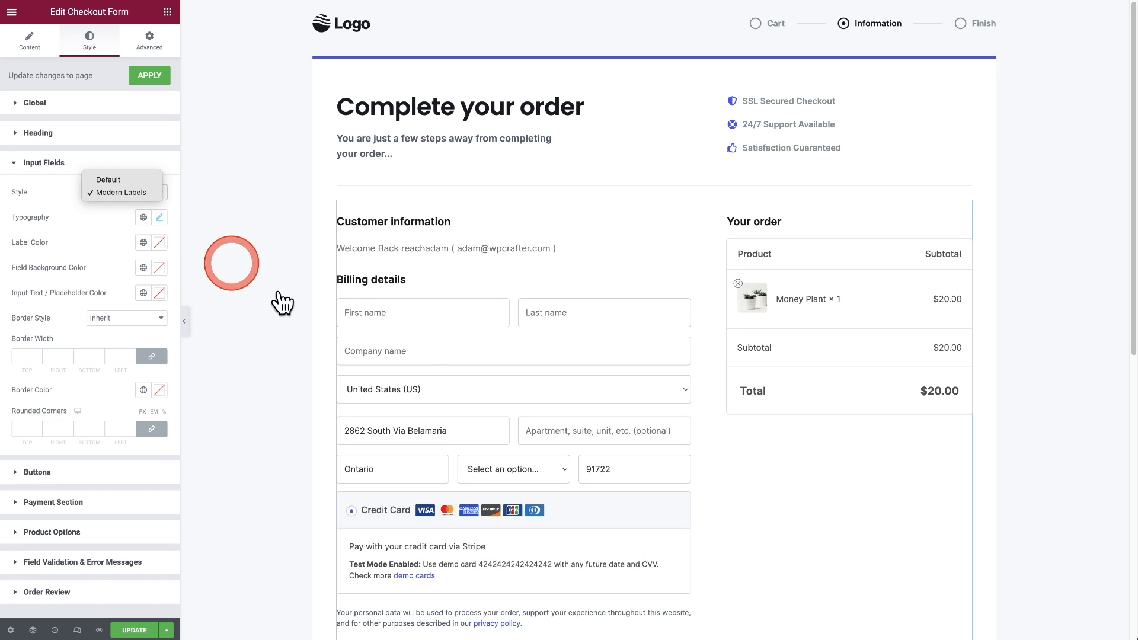
click(571, 361)
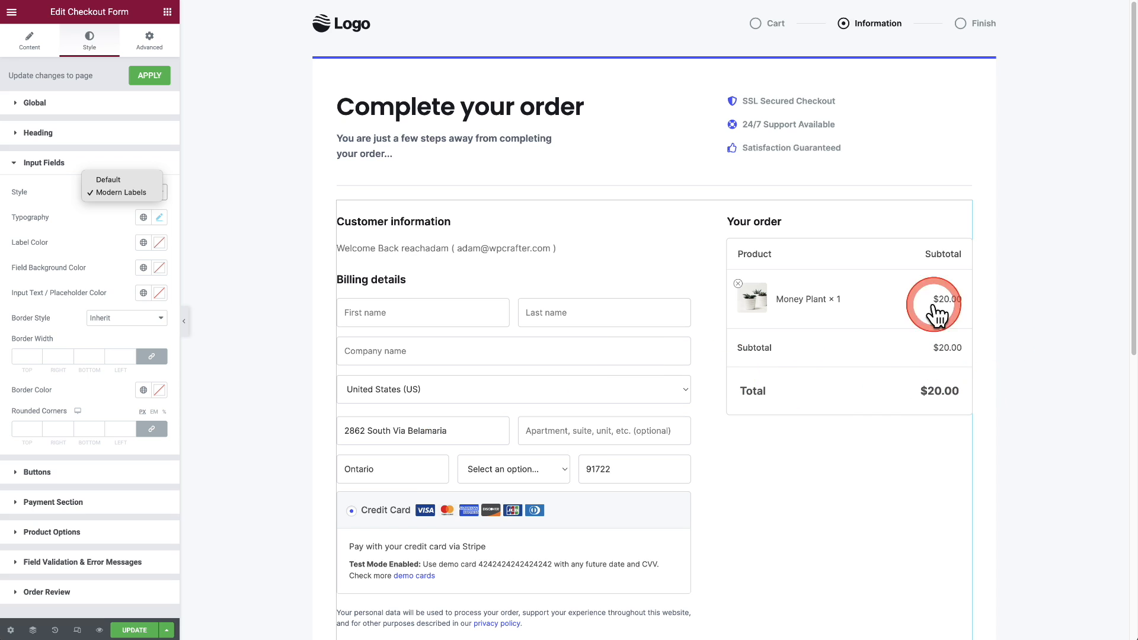
click(107, 137)
scroll(308, 222, down, 5)
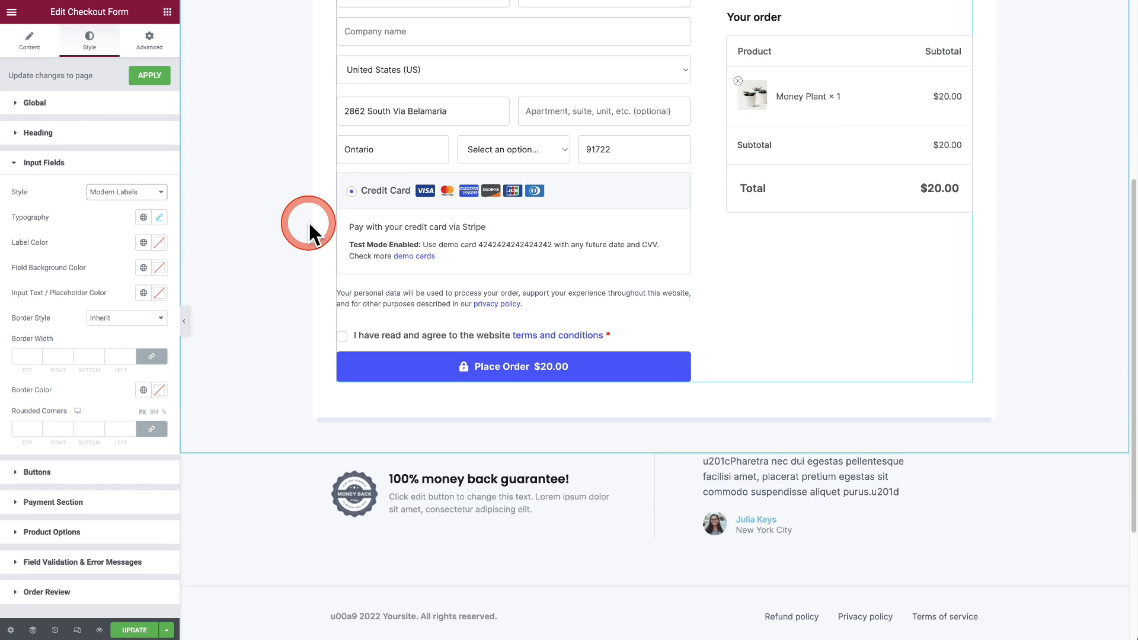
scroll(309, 223, up, 1)
scroll(250, 326, up, 1)
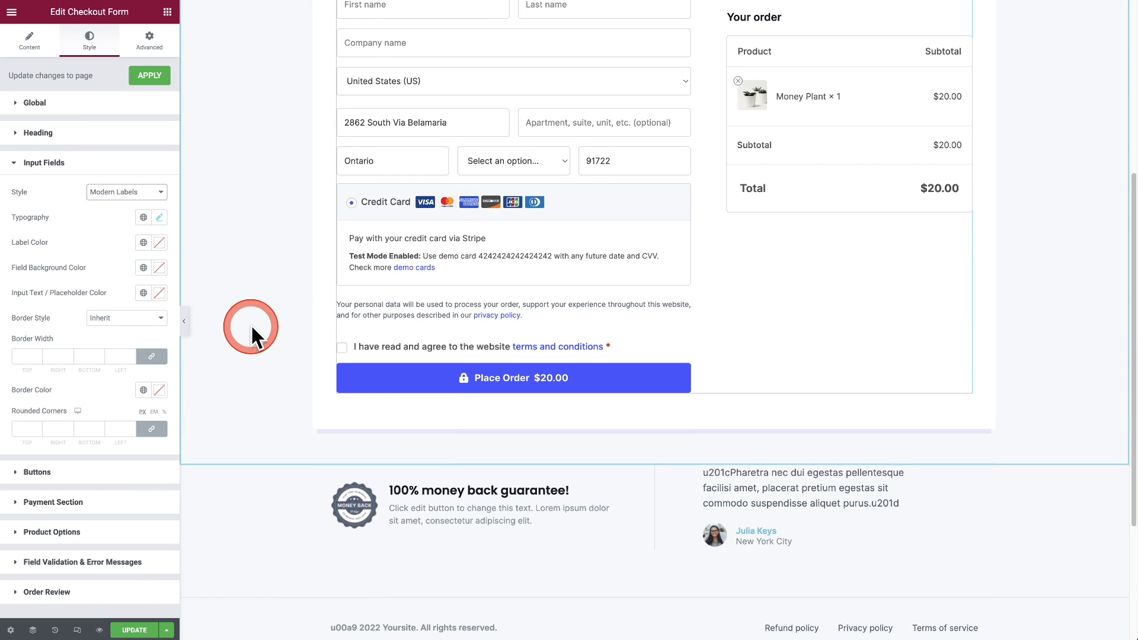
scroll(250, 325, up, 5)
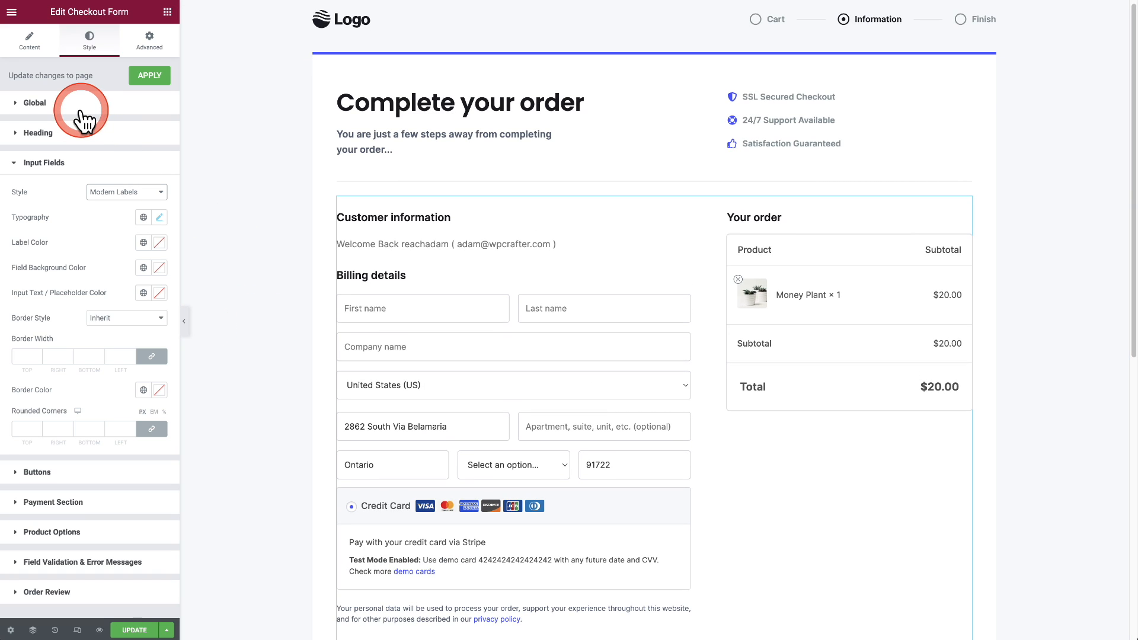
Expand the Global style settings to review the Primary Color while scrolling the checkout preview
click(41, 104)
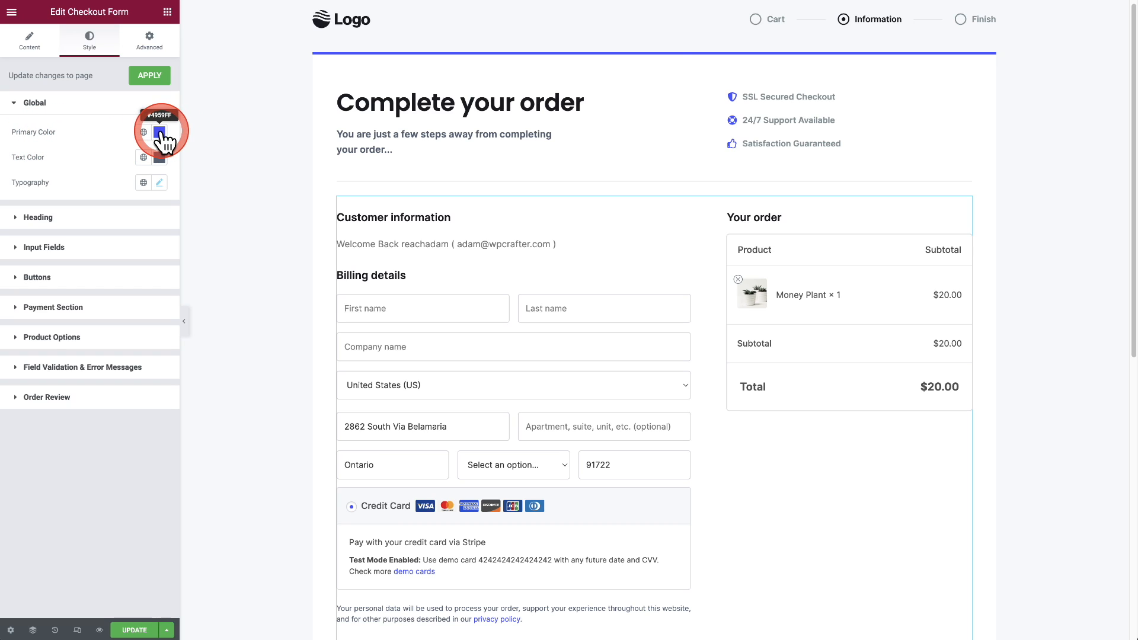
scroll(455, 312, down, 4)
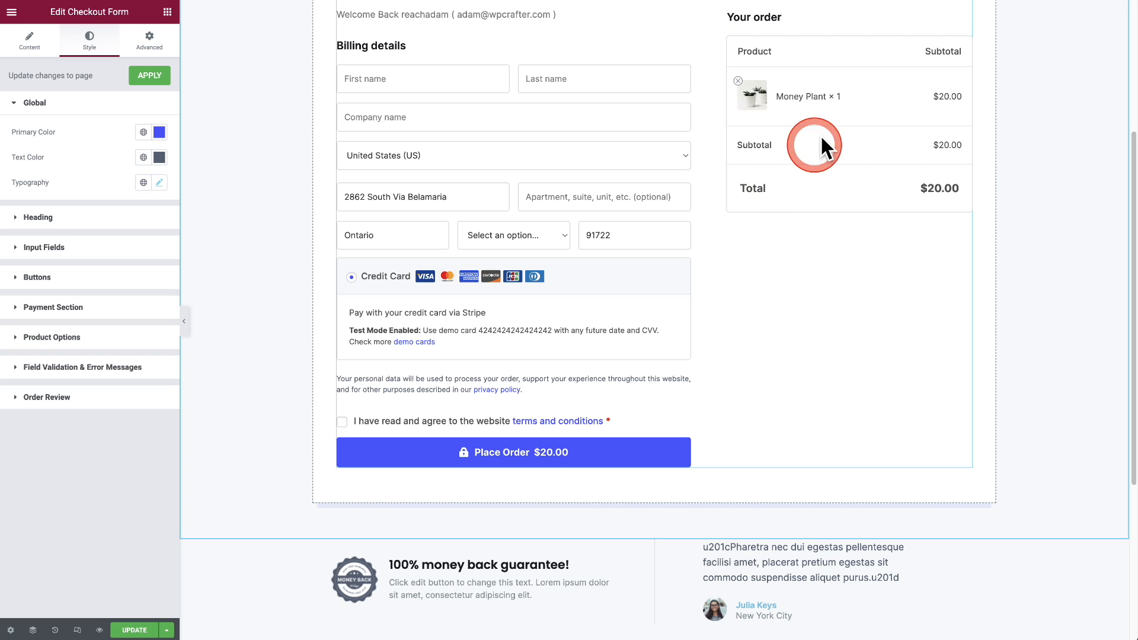
scroll(276, 270, up, 5)
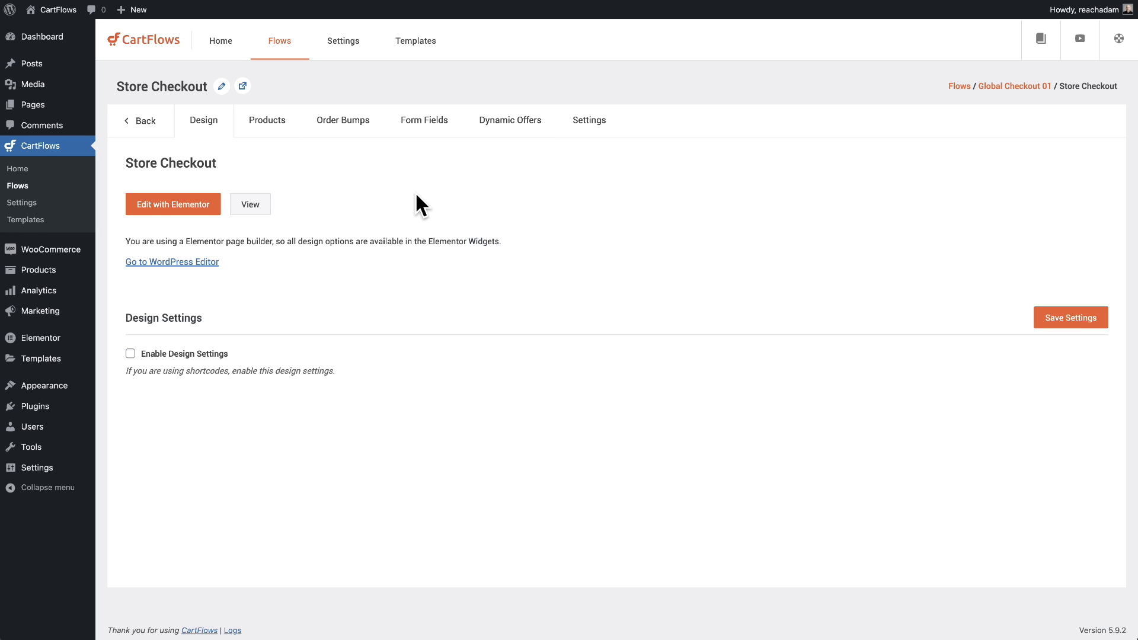
Show the Store Checkout step's Checkout Settings and focus the Place Order Button Text field
click(579, 126)
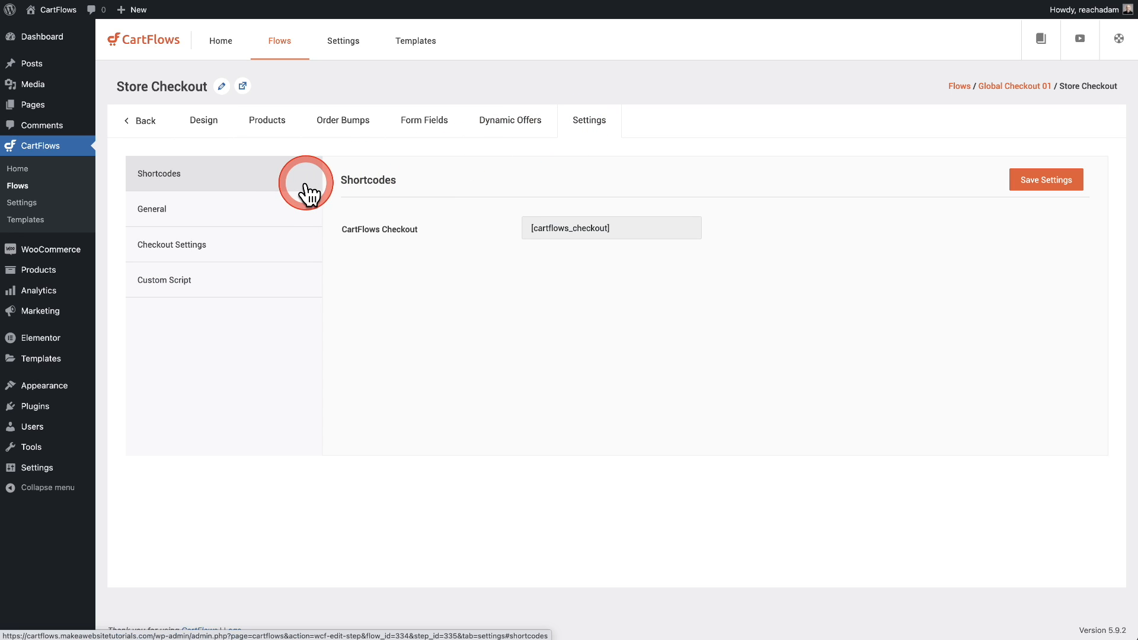
click(201, 250)
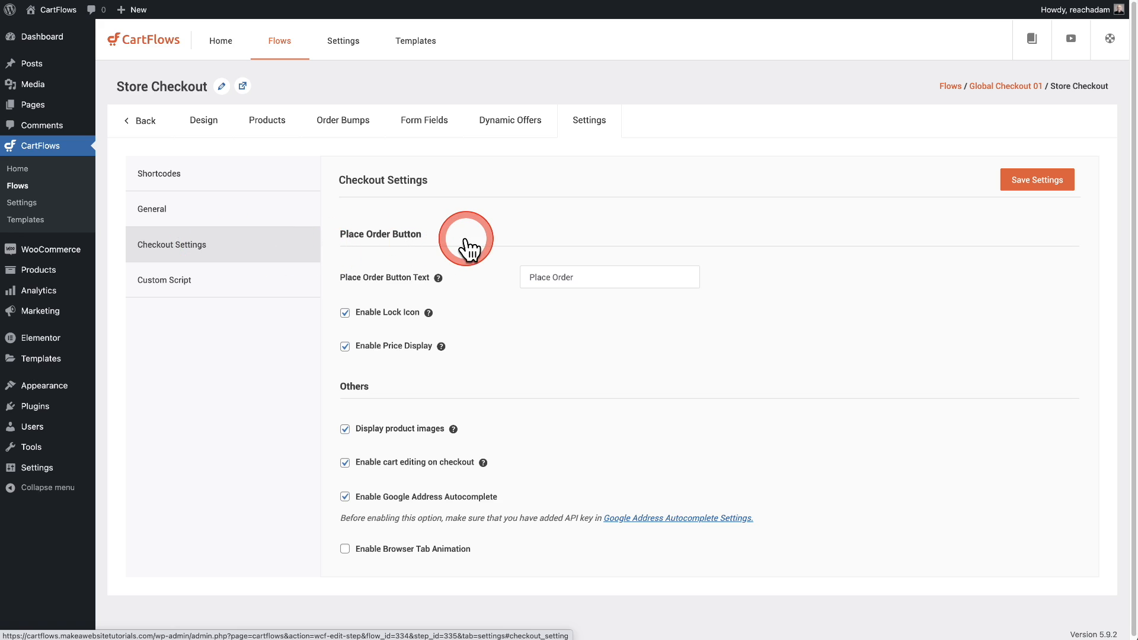
click(556, 279)
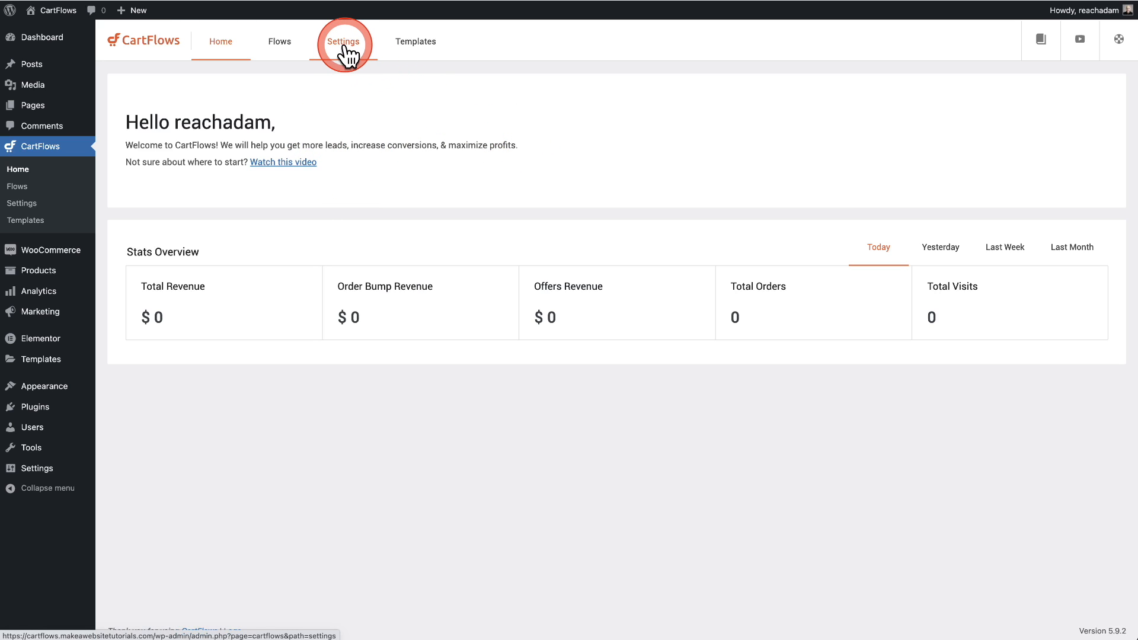
Check the Google Address Autocomplete API key field, then open the Global Checkout 01 flow
click(345, 46)
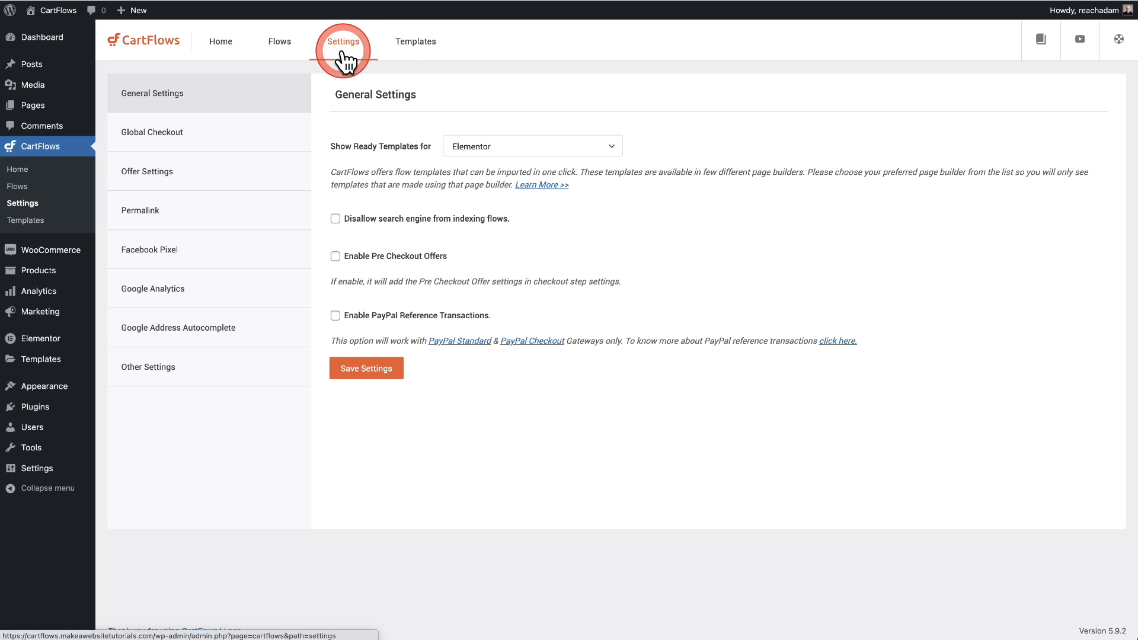
click(192, 341)
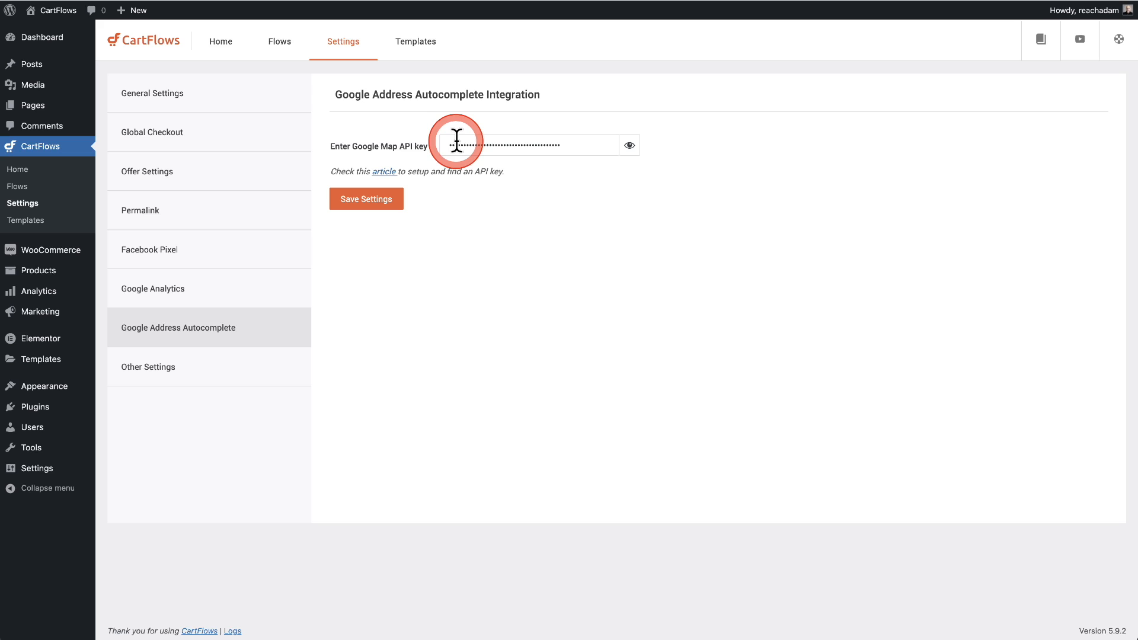
click(508, 209)
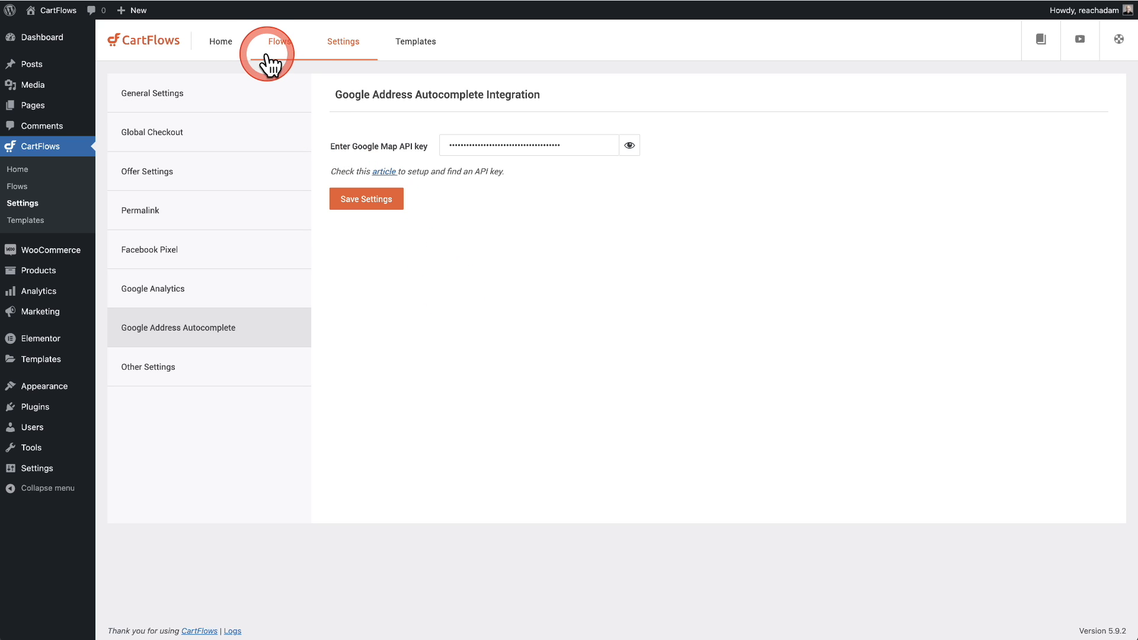
click(269, 47)
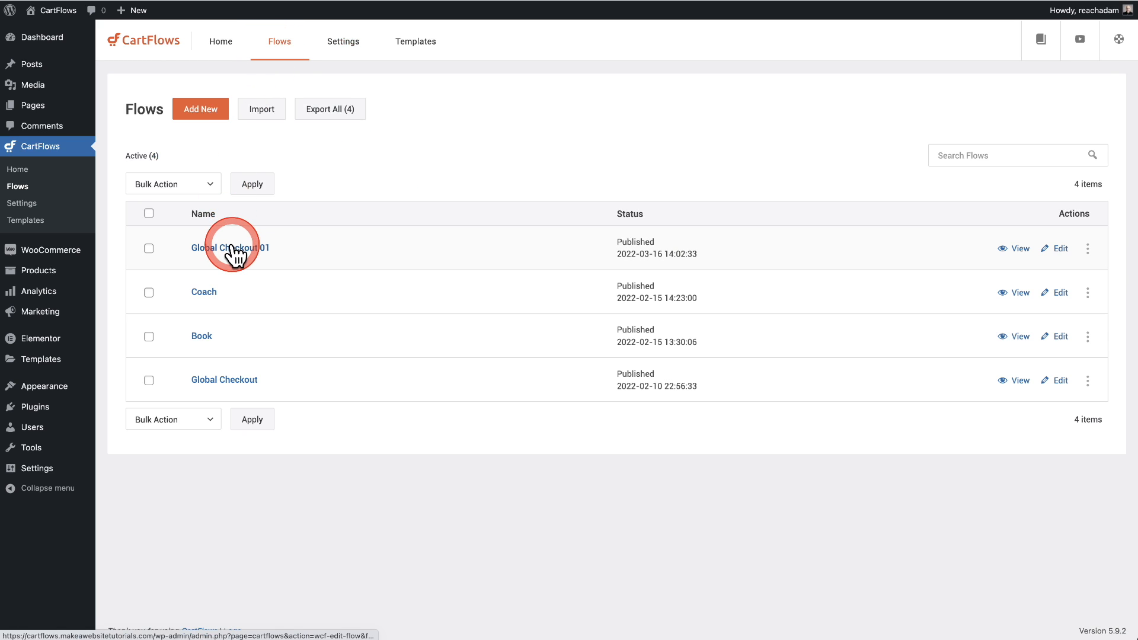
click(233, 249)
Open the Store Checkout step's settings at its Checkout Settings sub-tab
click(188, 216)
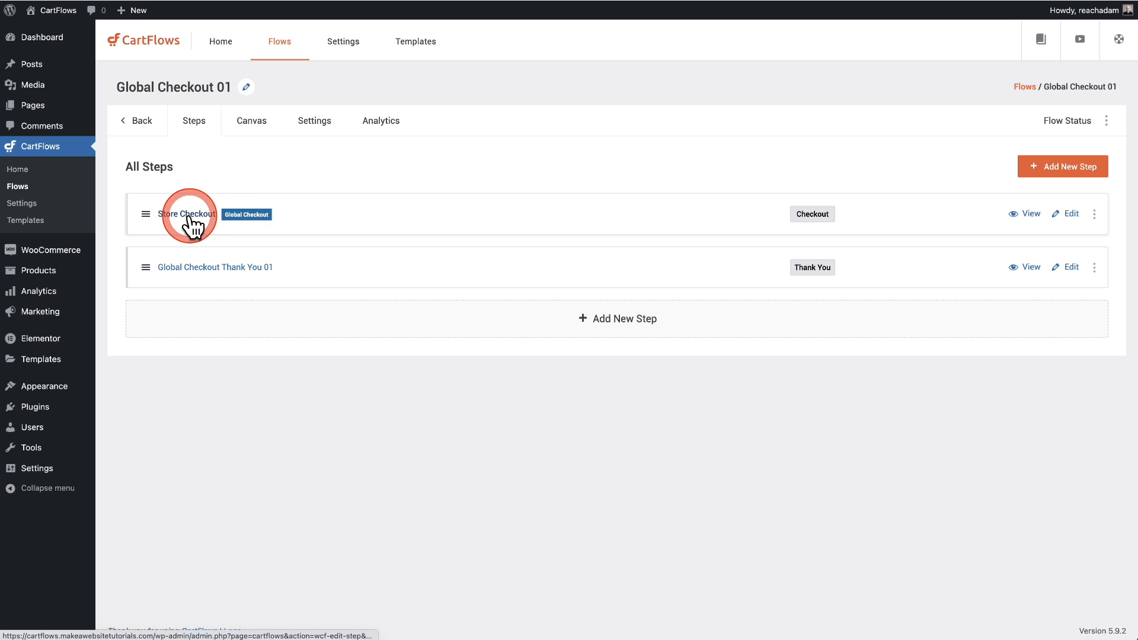
click(574, 143)
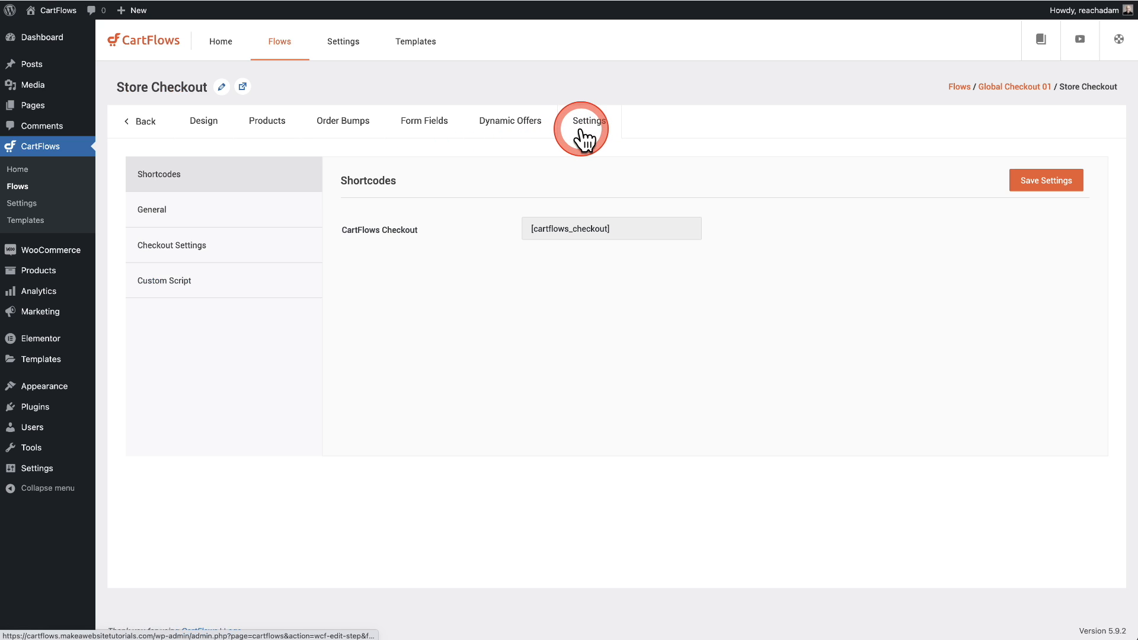
click(228, 242)
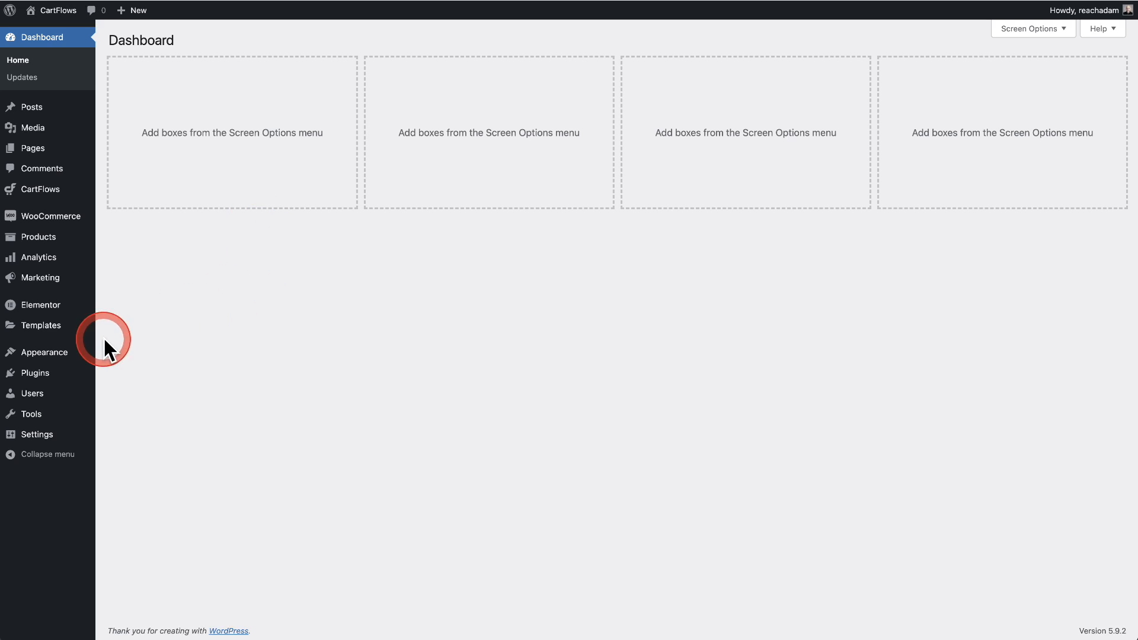
Confirm Checkout Plugins – Stripe for WooCommerce is Active under Add New, then go to WooCommerce Settings
mouse_move(60, 373)
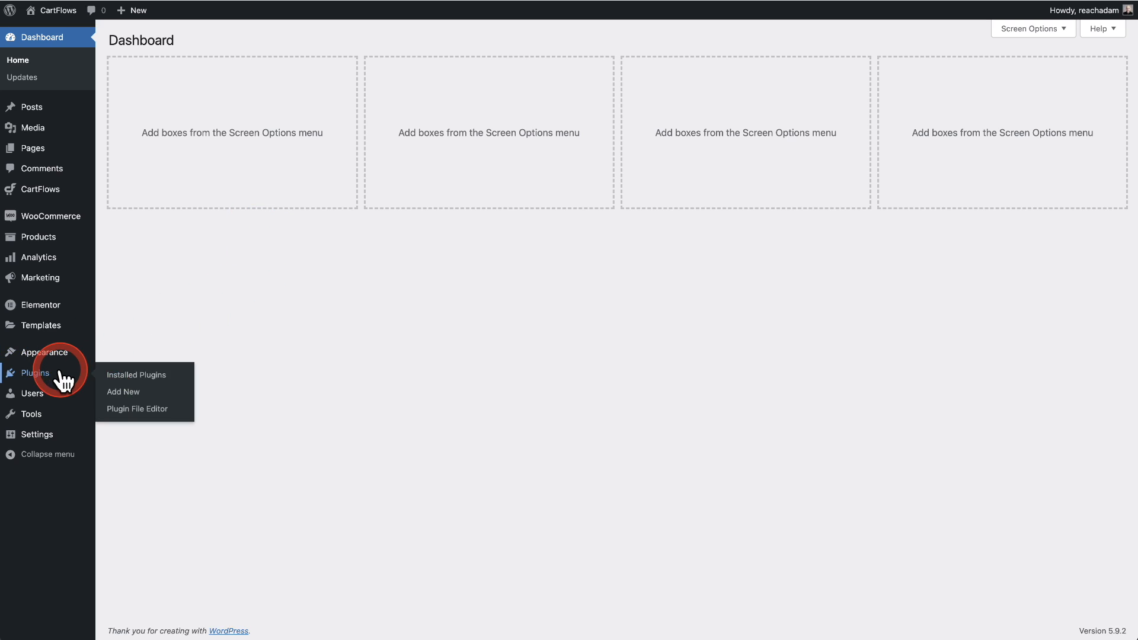
click(123, 393)
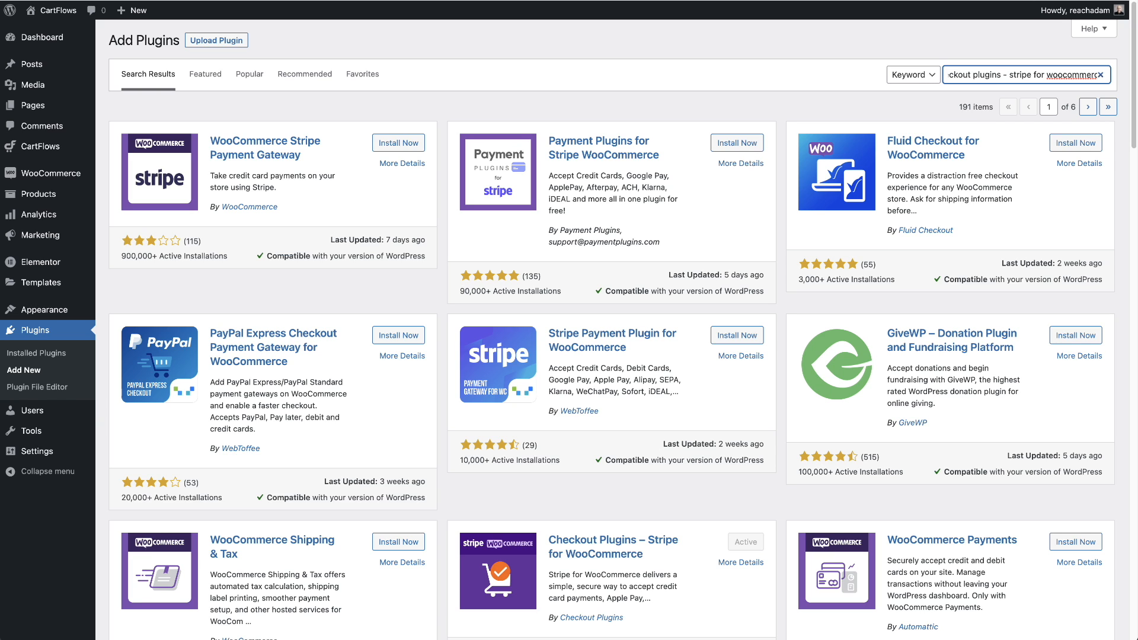
scroll(978, 173, down, 5)
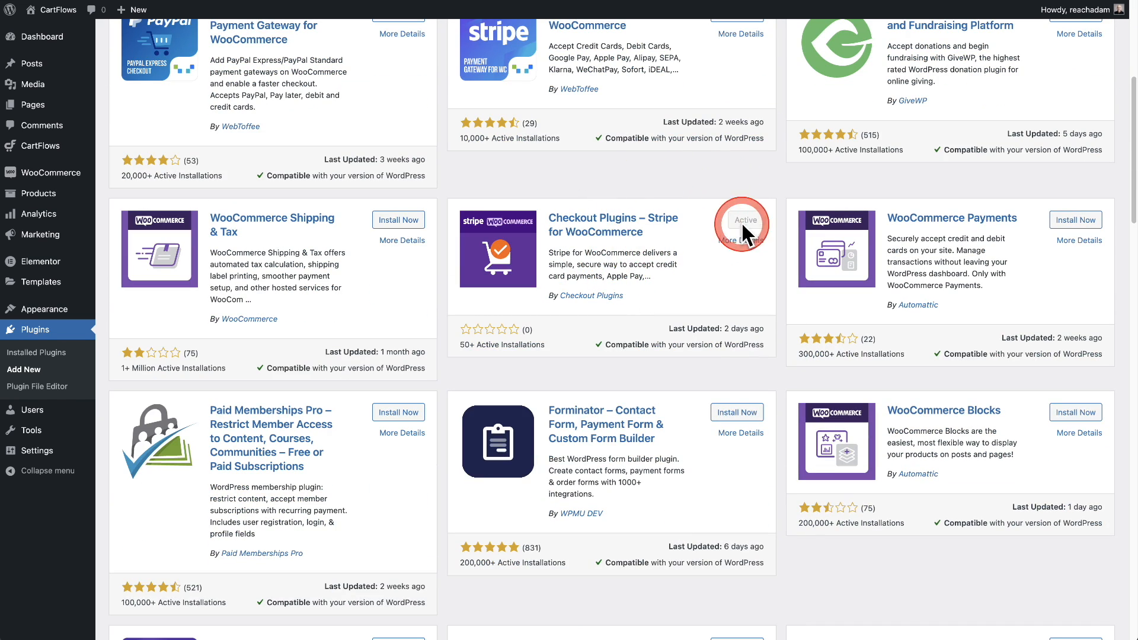
click(574, 260)
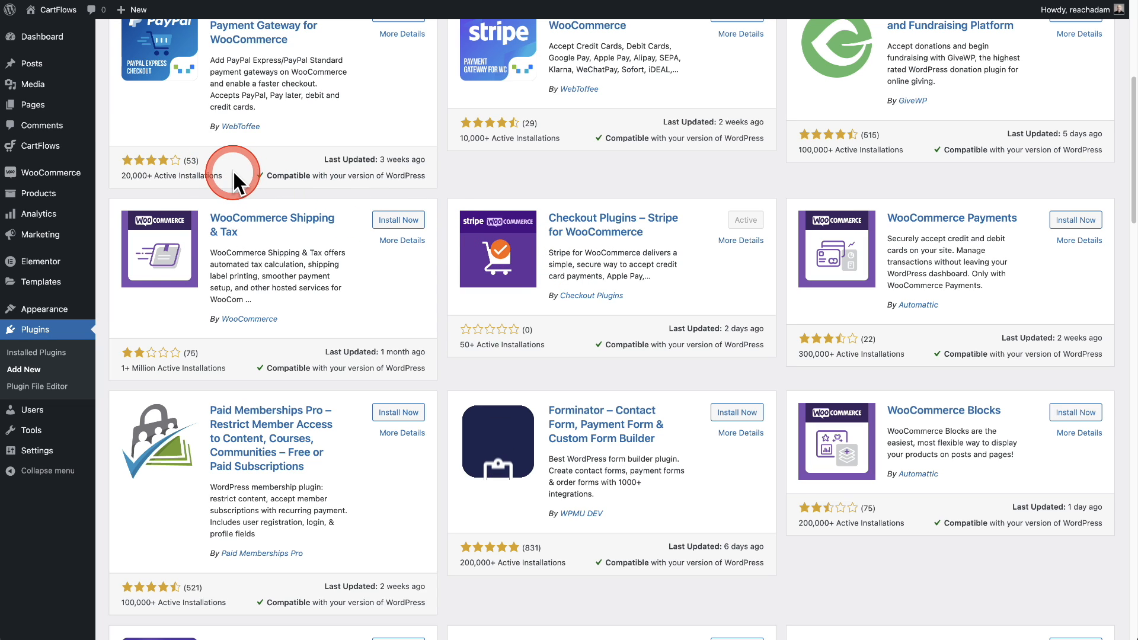
mouse_move(71, 172)
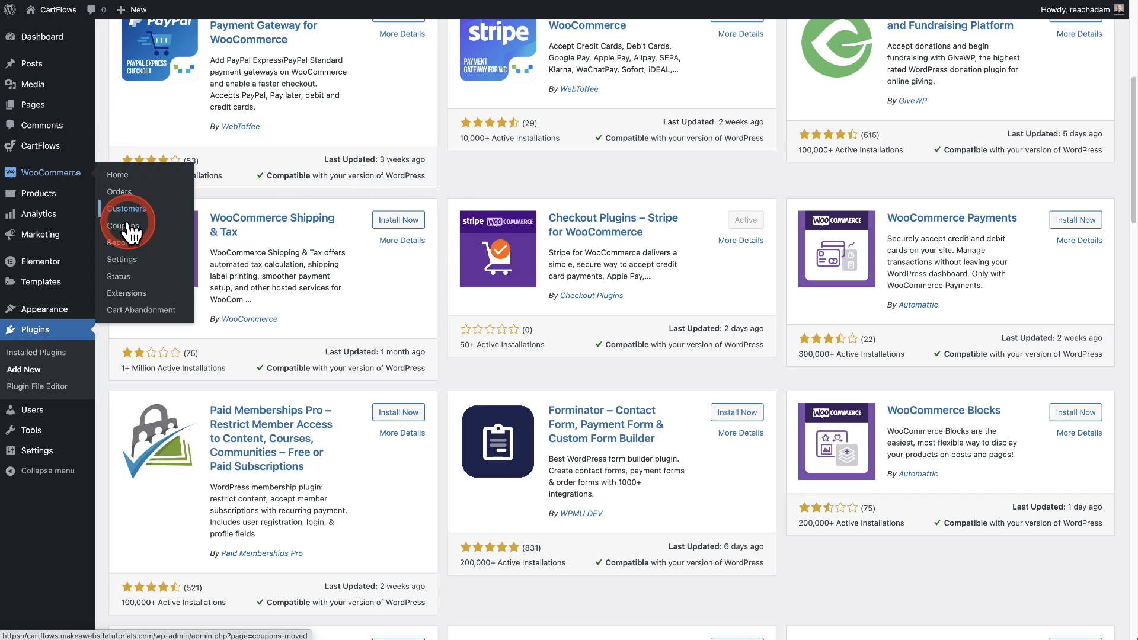
click(121, 259)
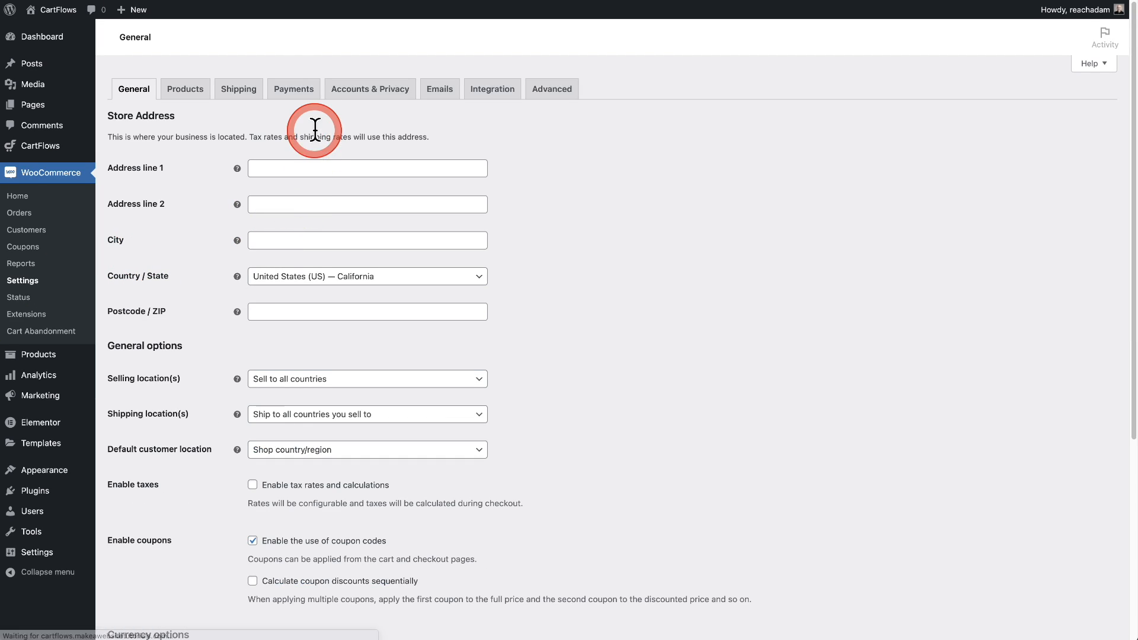
Bring up Stripe Card Processing's Credit Card settings under WooCommerce Payments
click(295, 94)
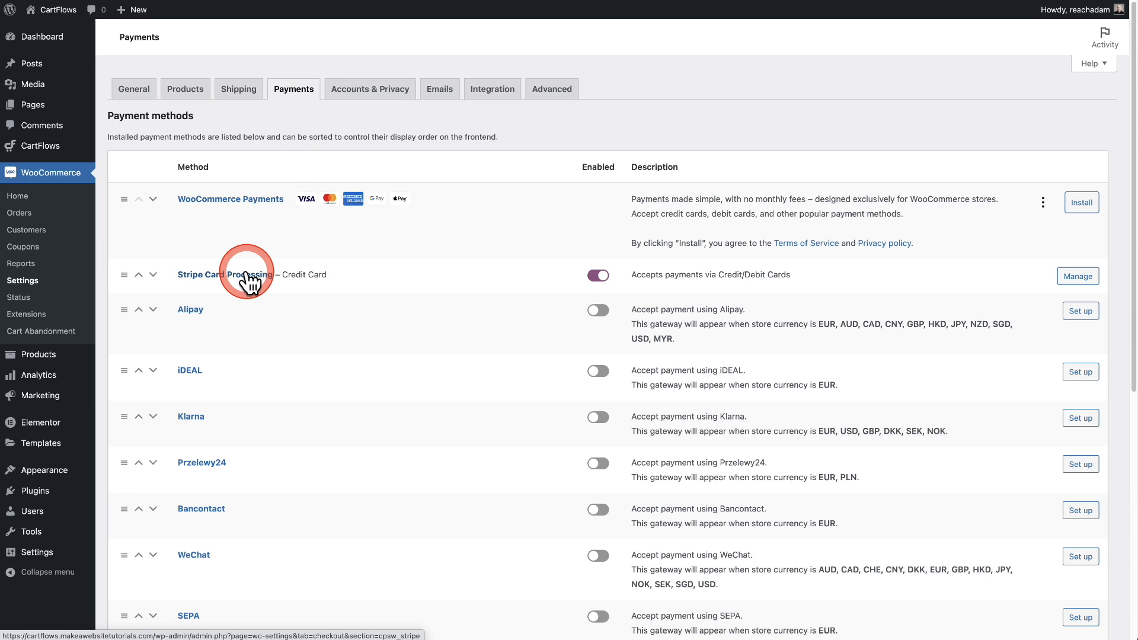
click(246, 274)
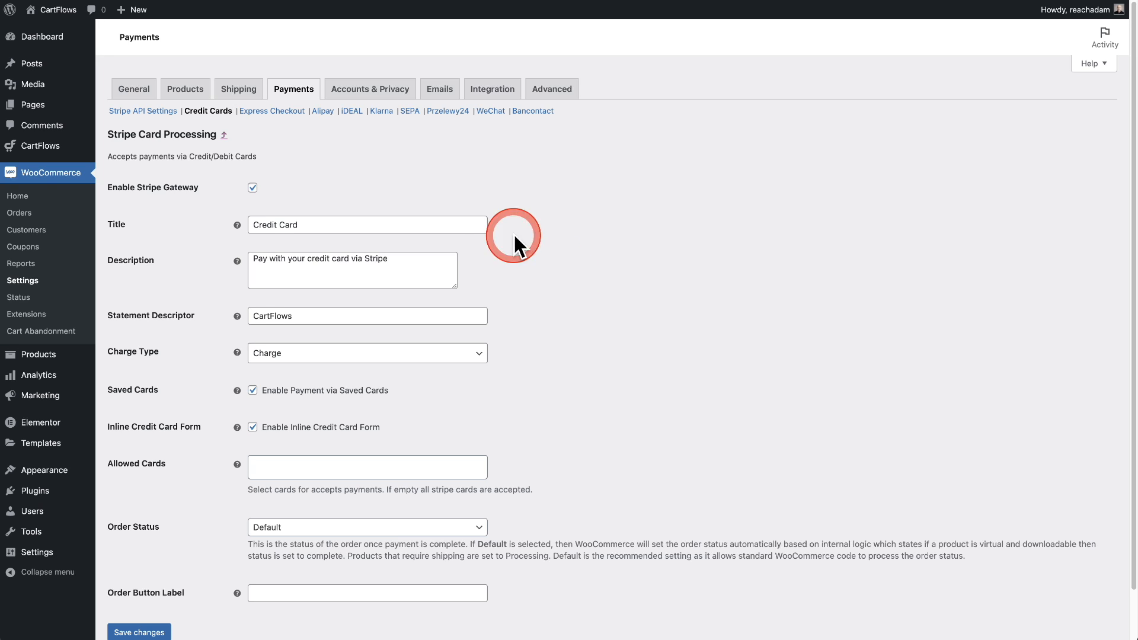
click(278, 115)
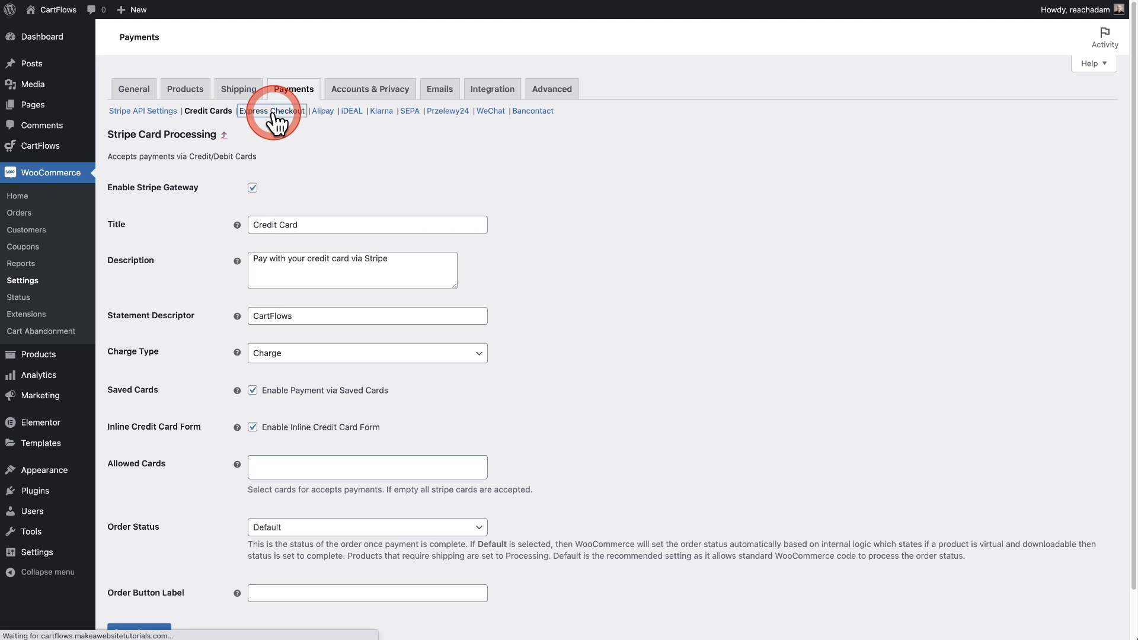
Show the Stripe Express Checkout settings and scroll through them
click(402, 181)
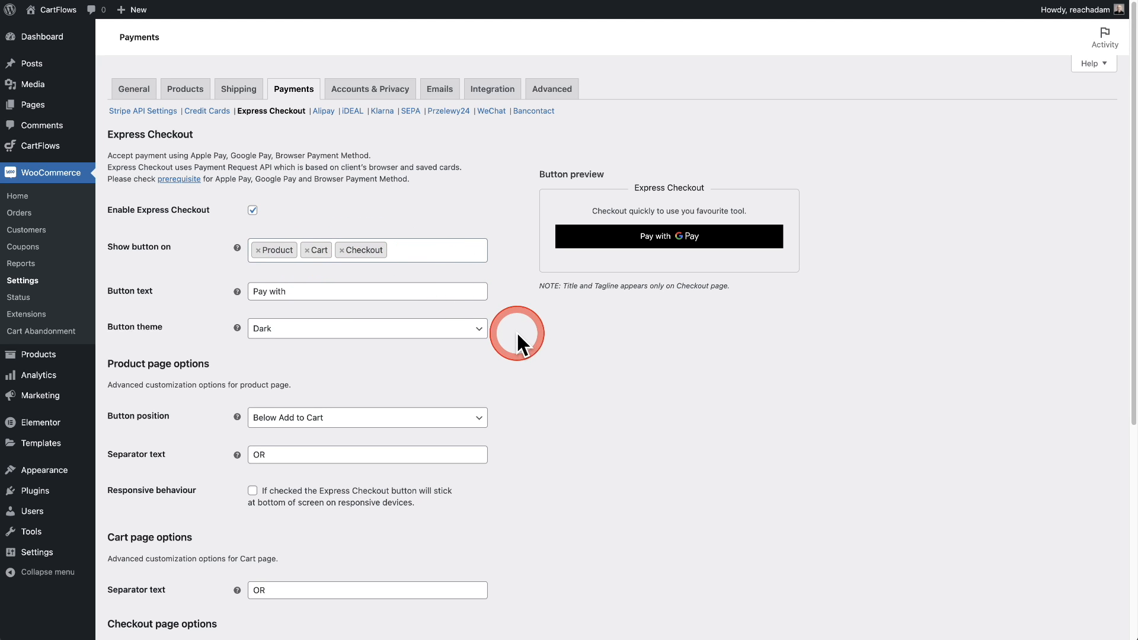
scroll(560, 368, down, 1)
scroll(560, 367, up, 1)
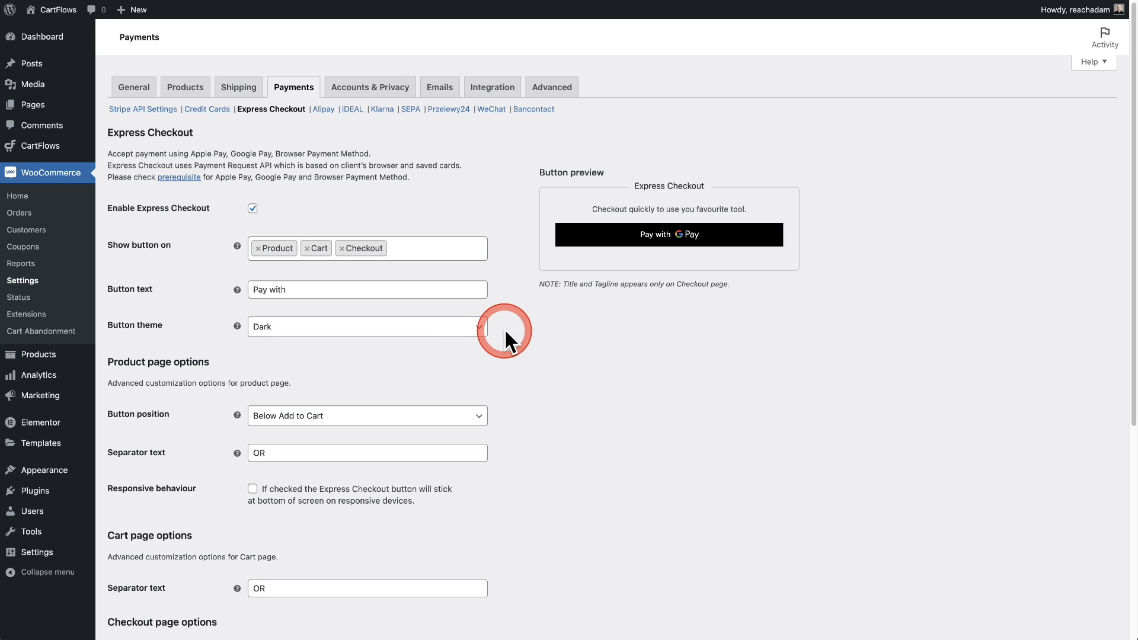
Try the Light and Light Outline button themes, then set the Google Pay button back to Dark
click(479, 328)
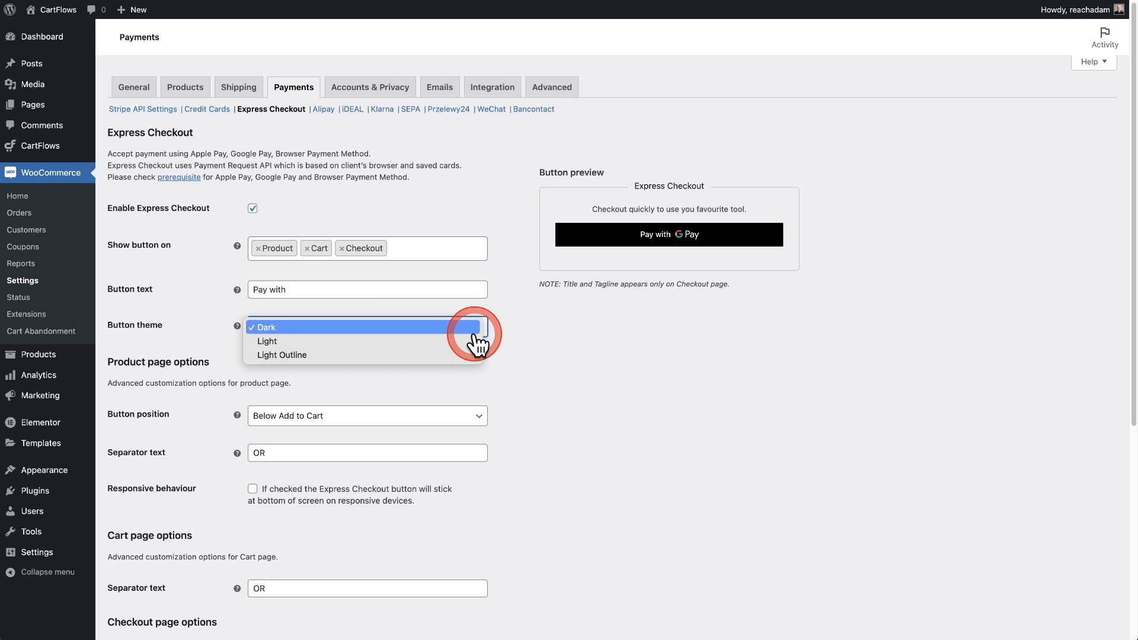
click(478, 341)
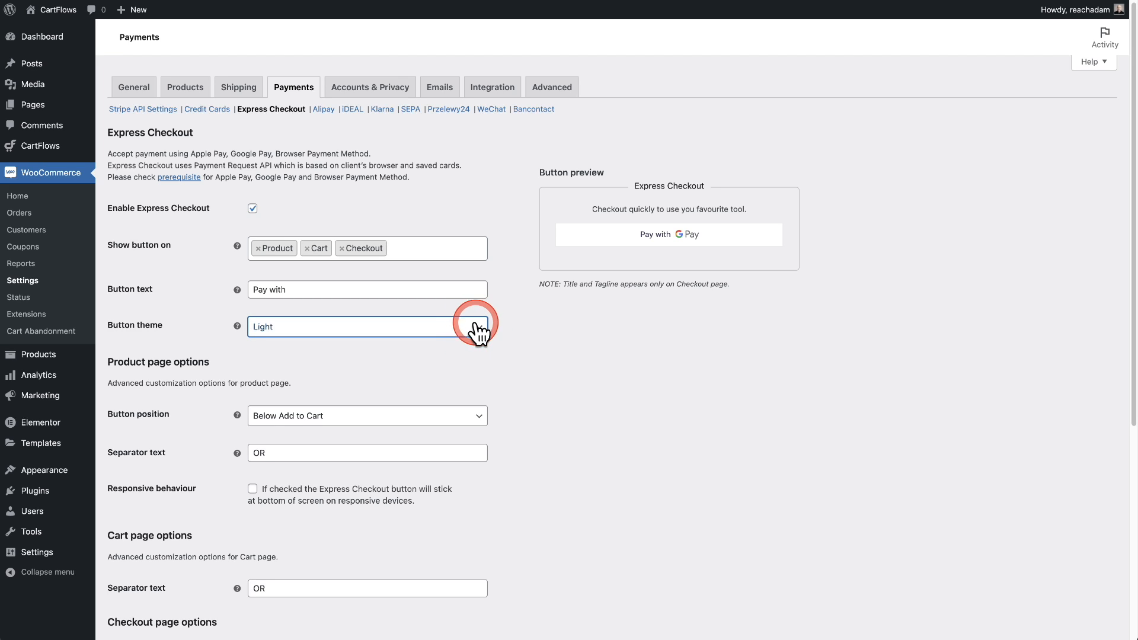
click(477, 341)
click(470, 340)
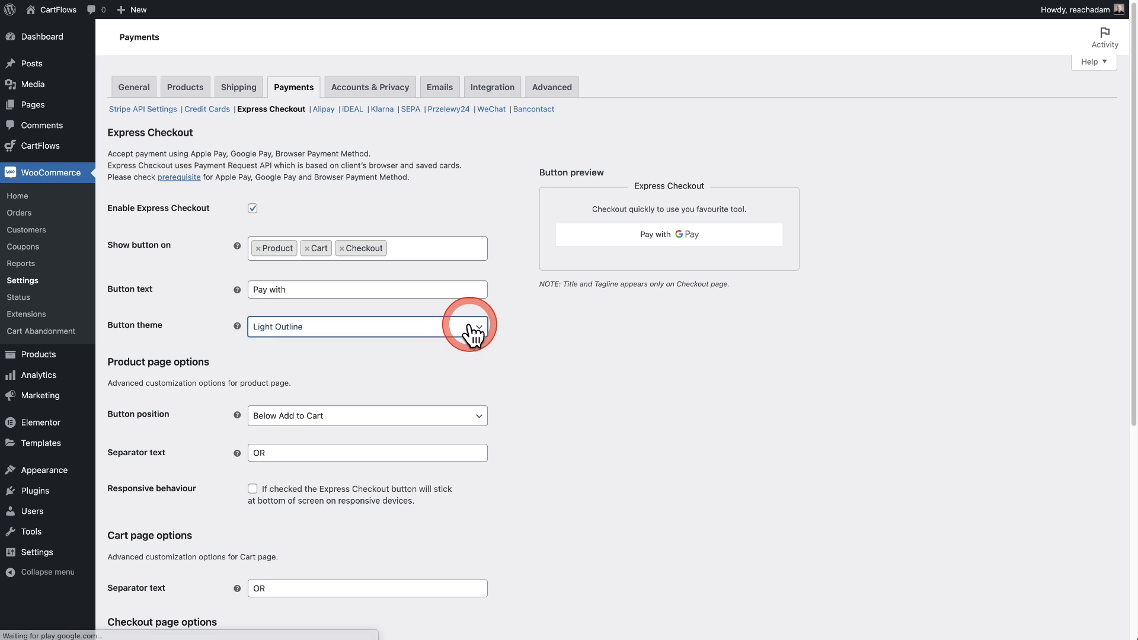
click(467, 332)
click(438, 301)
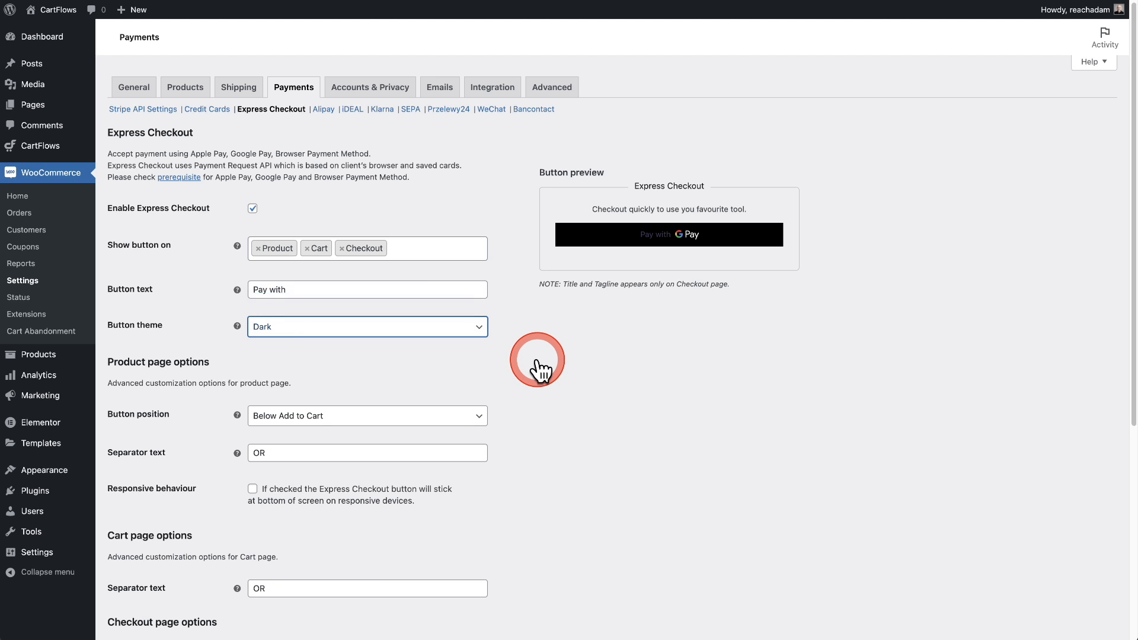
scroll(541, 361, down, 3)
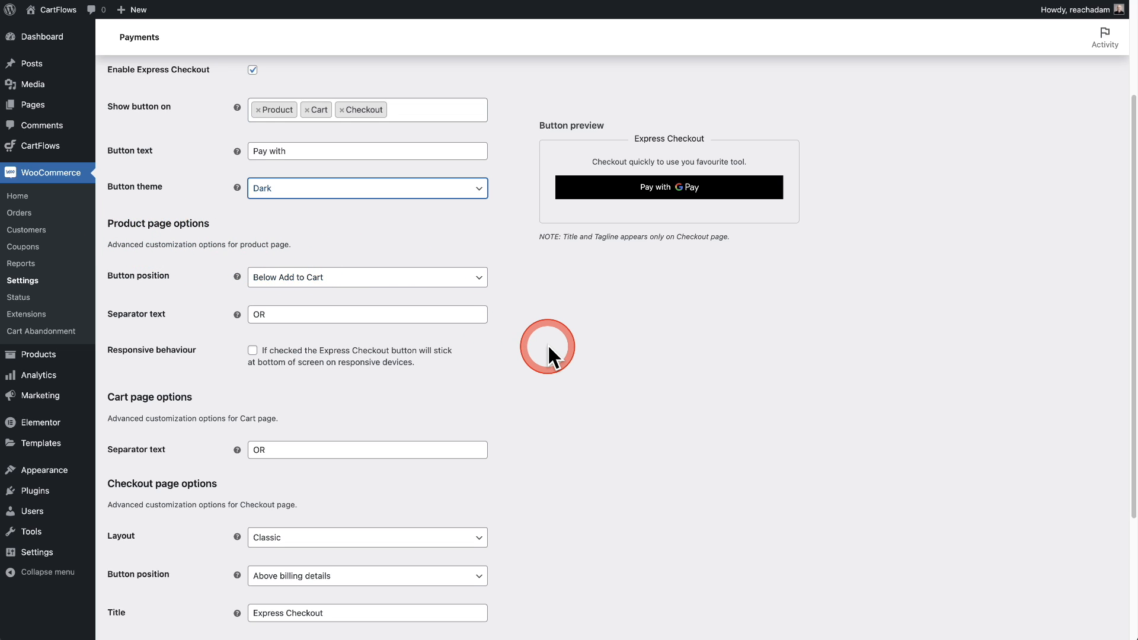
scroll(549, 345, down, 2)
scroll(550, 346, up, 1)
scroll(391, 313, down, 2)
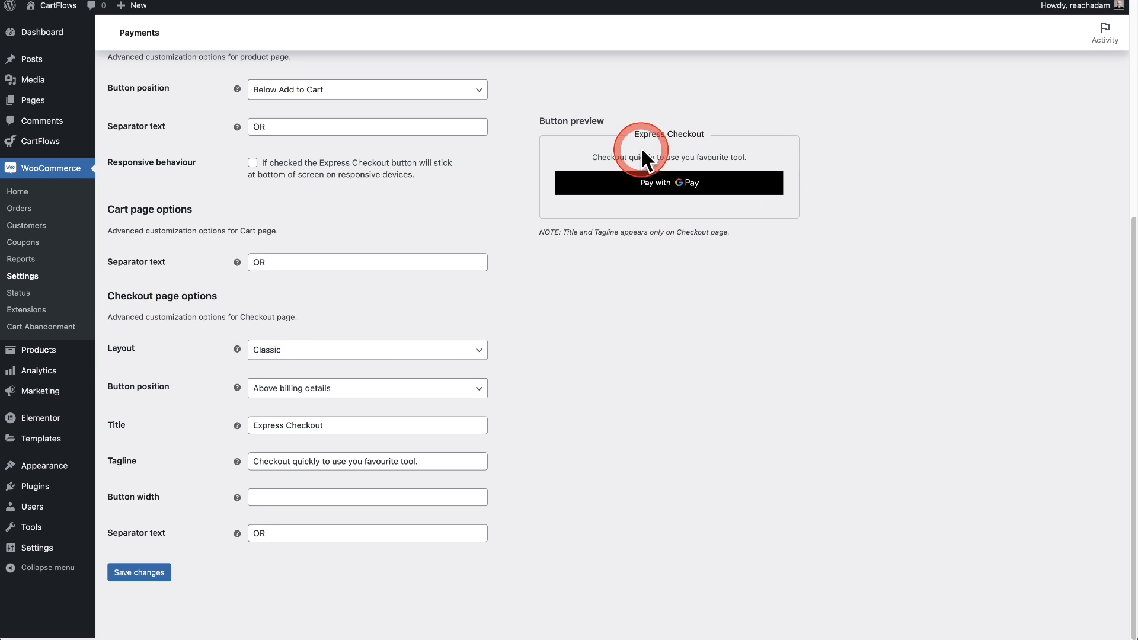
Switch the checkout layout to Custom, then back to Classic
click(485, 352)
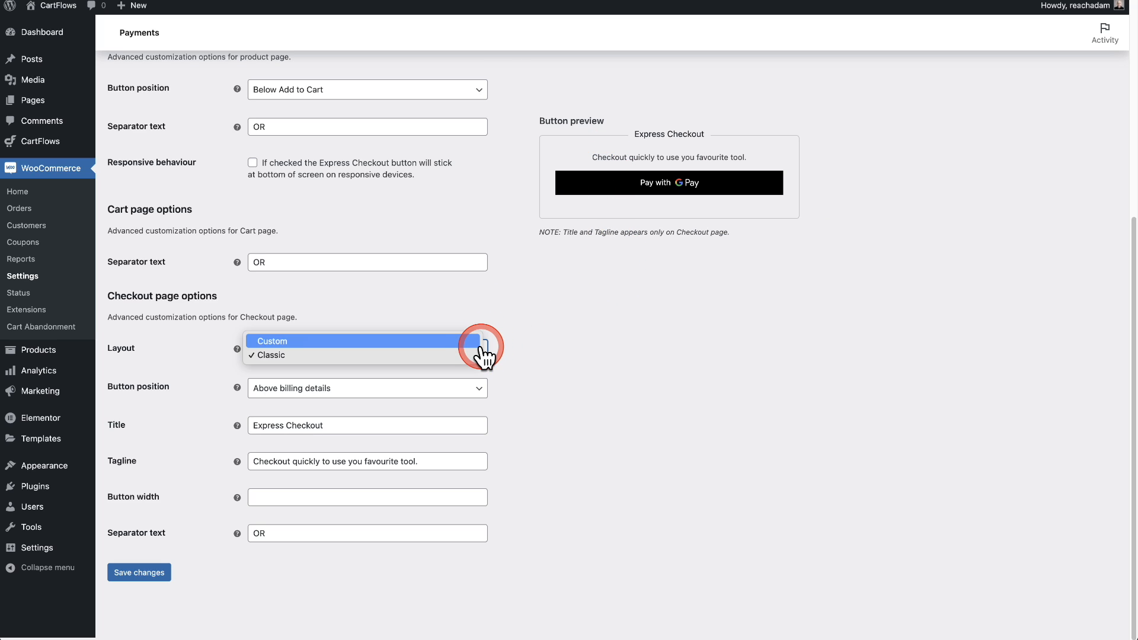
click(450, 343)
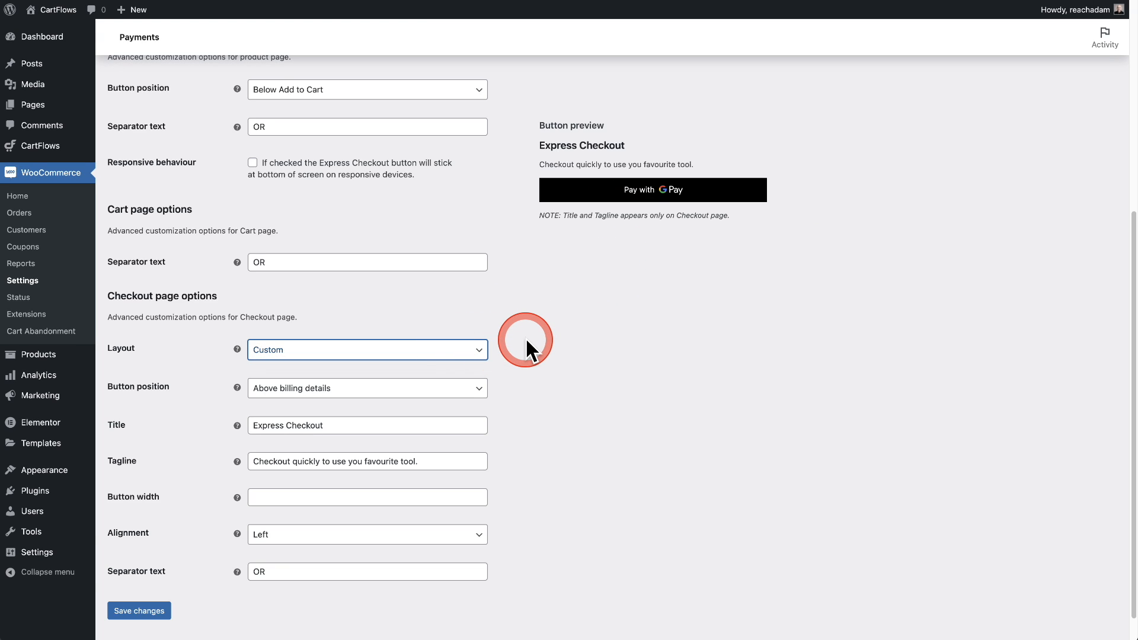
click(473, 354)
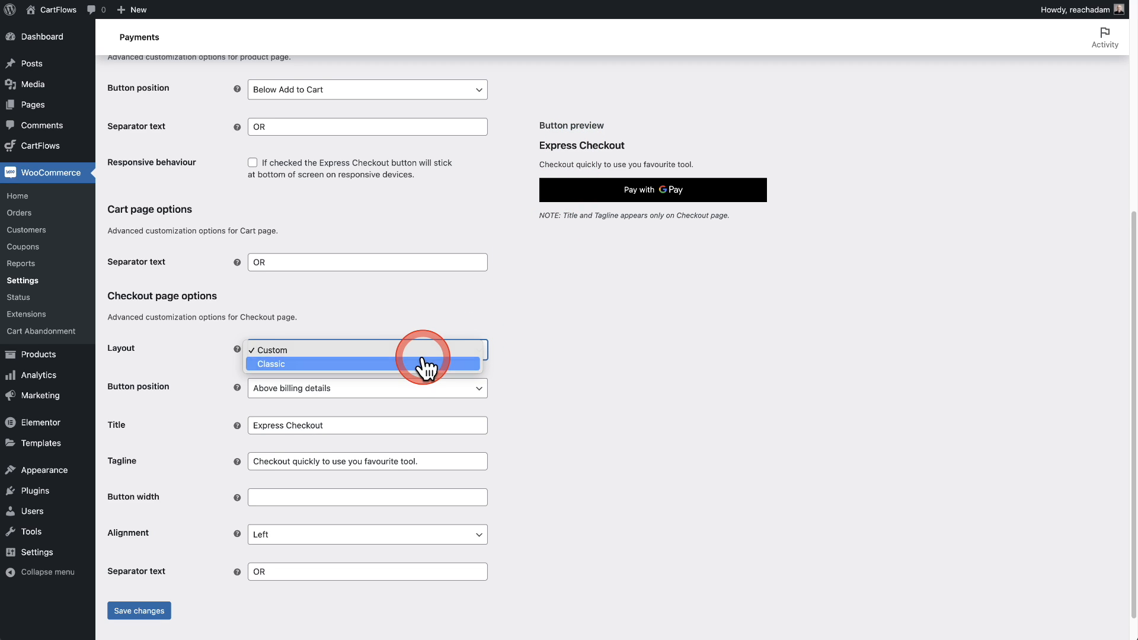
click(427, 363)
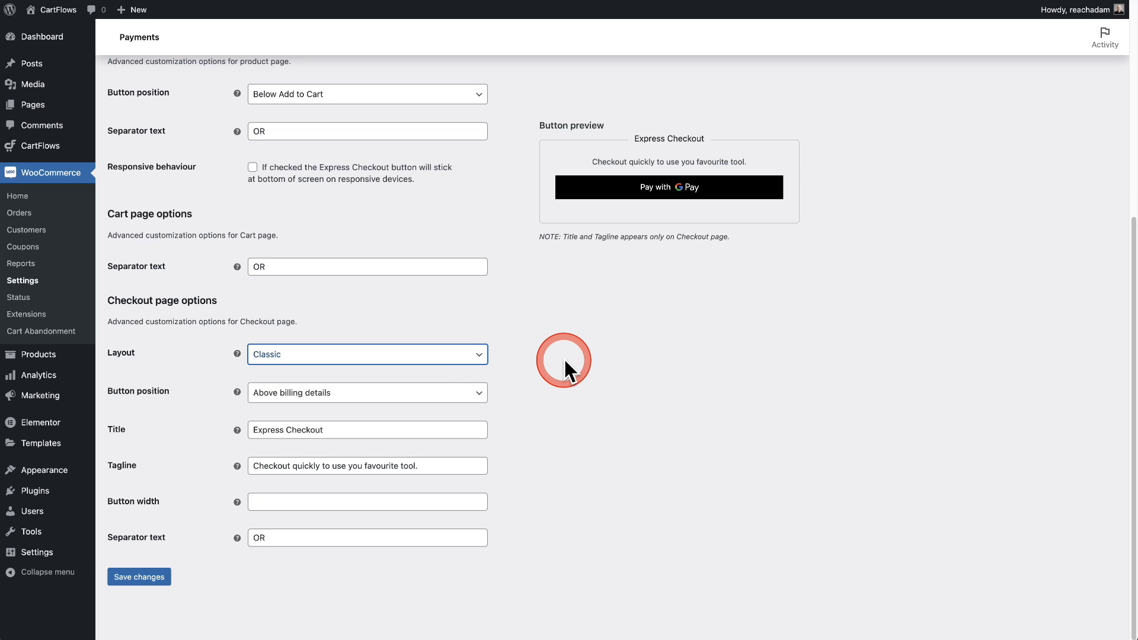
Set the Checkout Button position to Above checkout form and save the changes
click(341, 396)
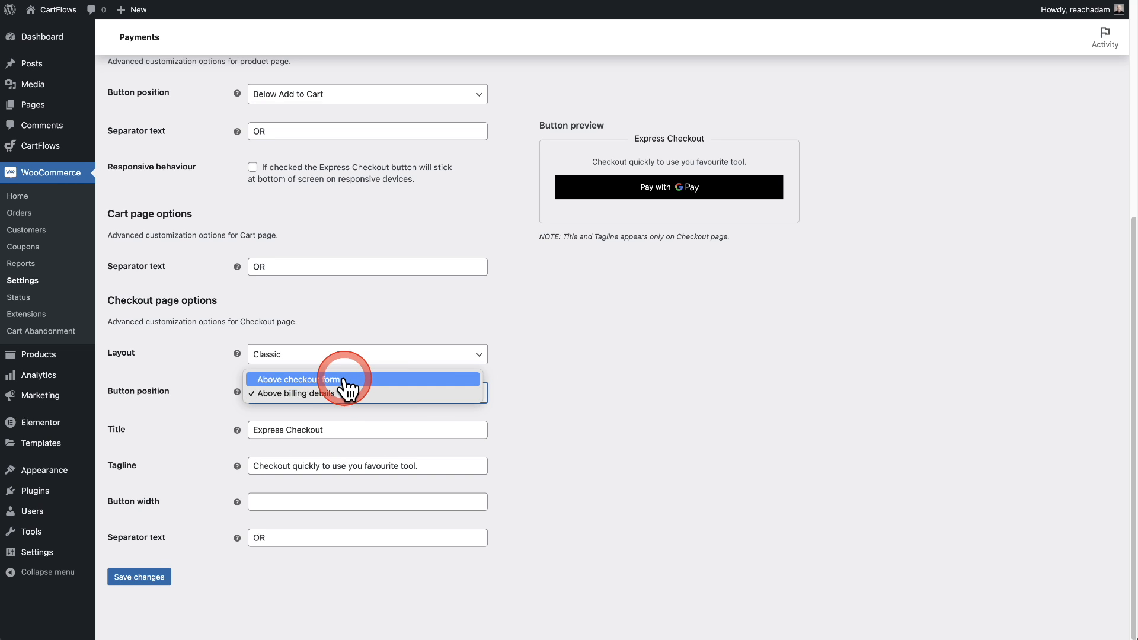
click(335, 380)
click(155, 579)
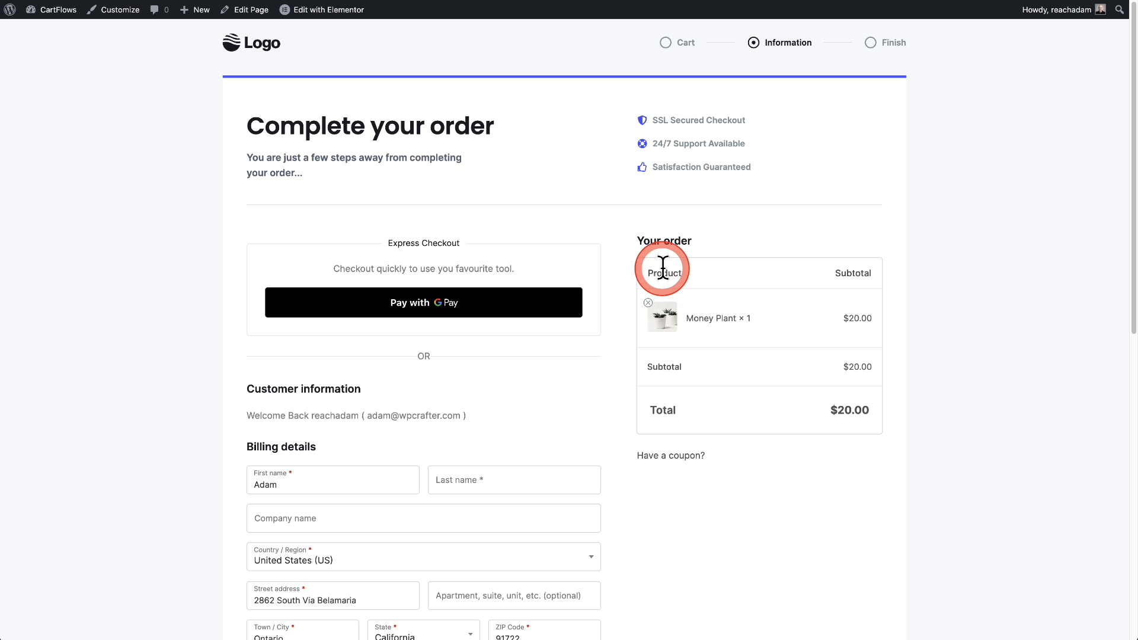
Reload the checkout page and scroll to the Google Pay Express Checkout box above the billing details
key(super+r)
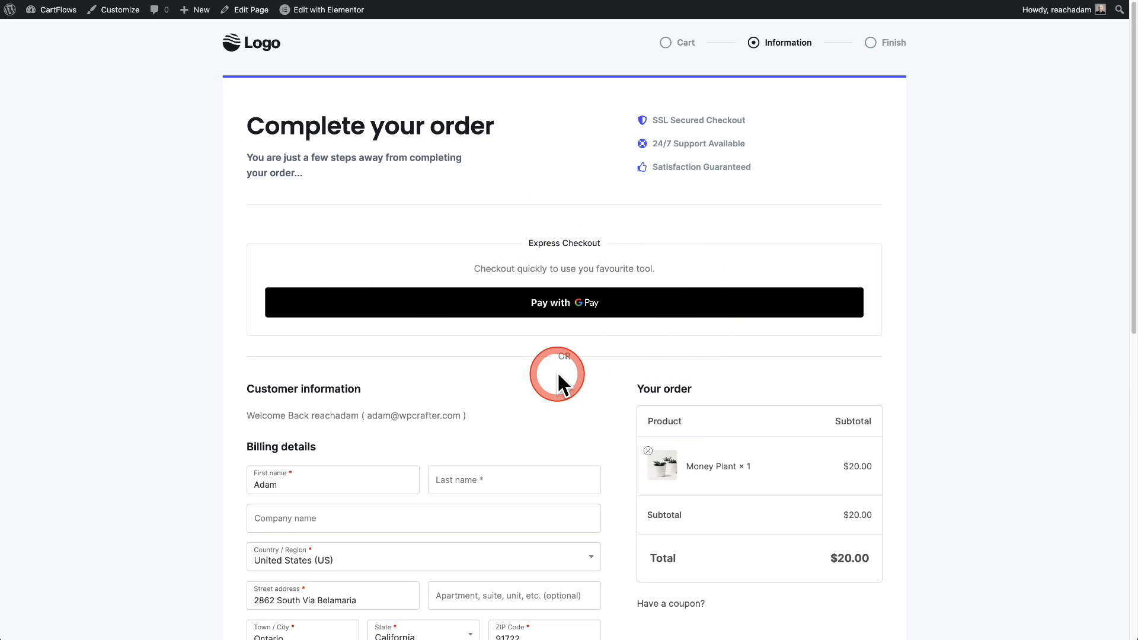
scroll(557, 372, down, 1)
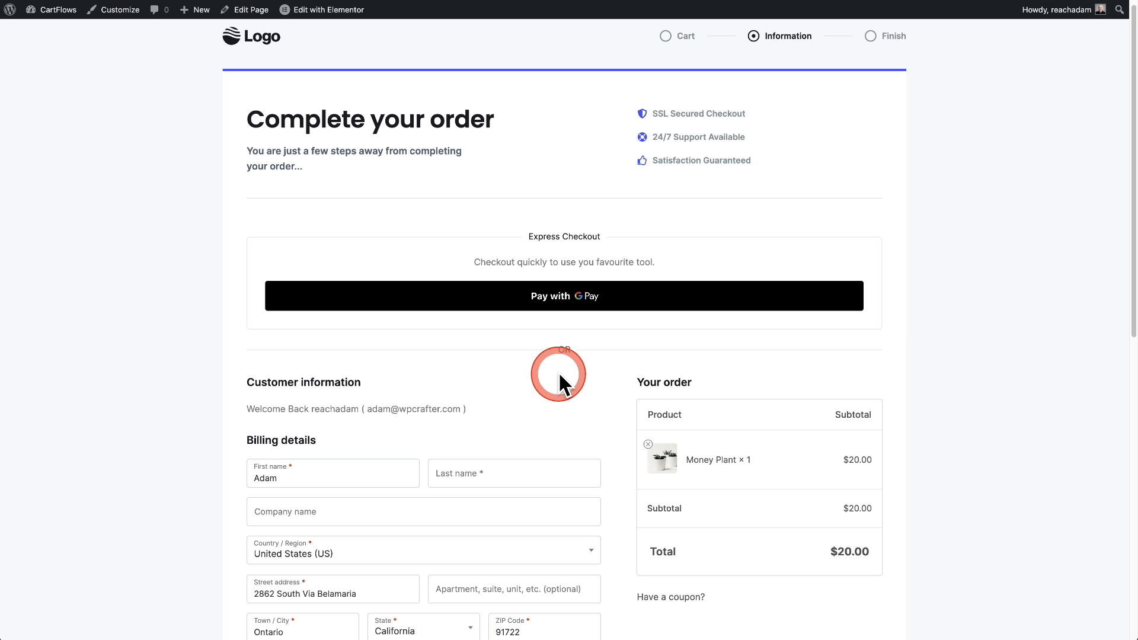
scroll(558, 371, down, 1)
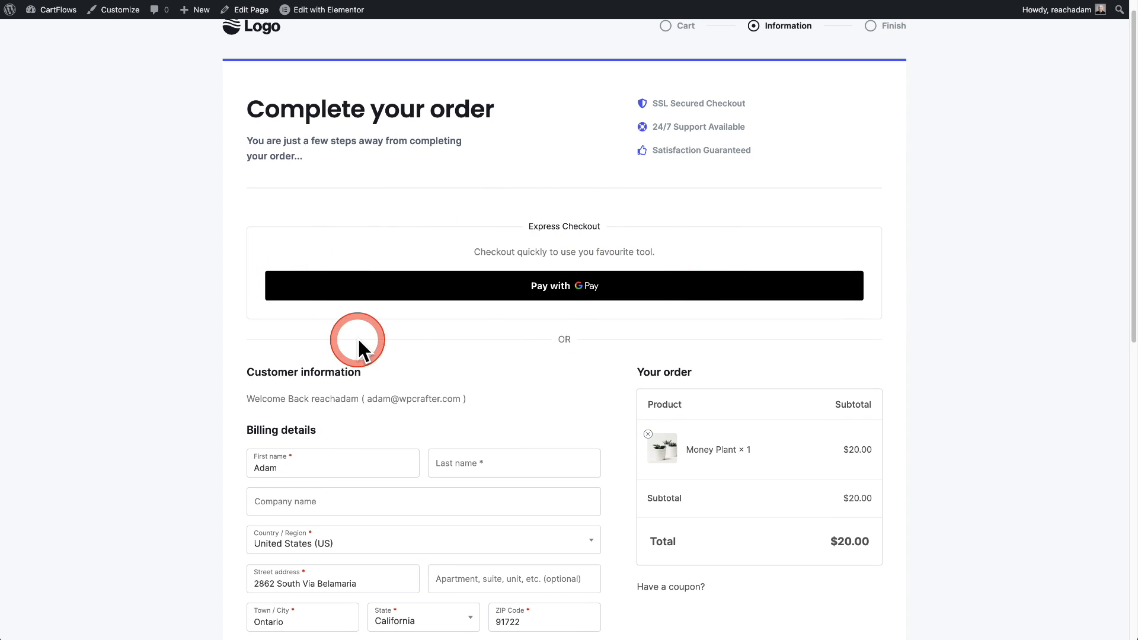
scroll(695, 333, down, 5)
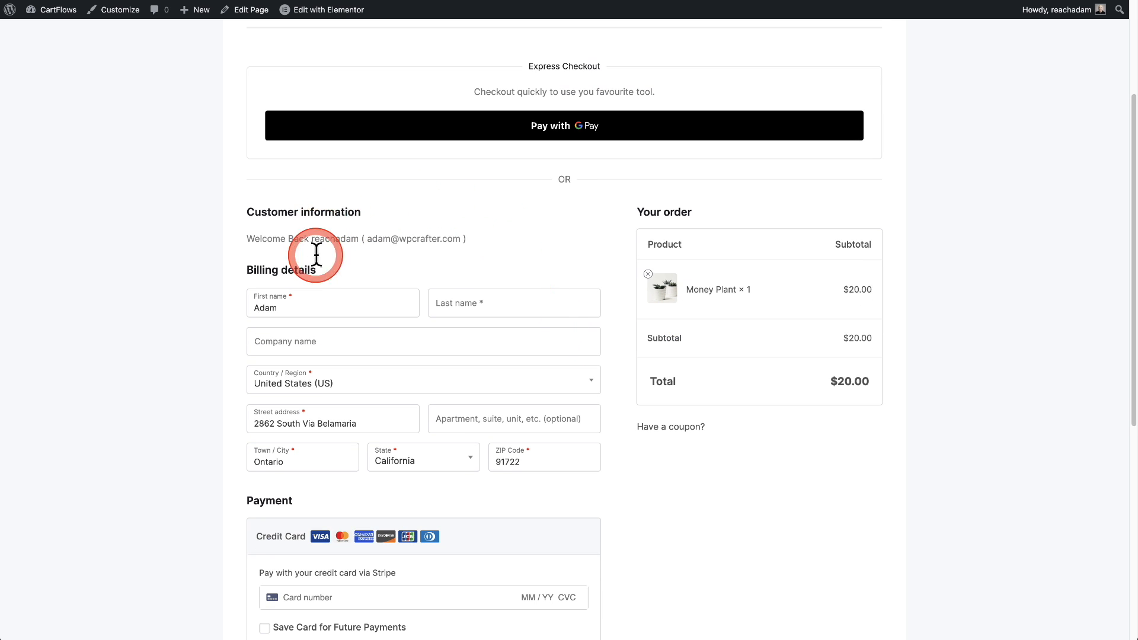